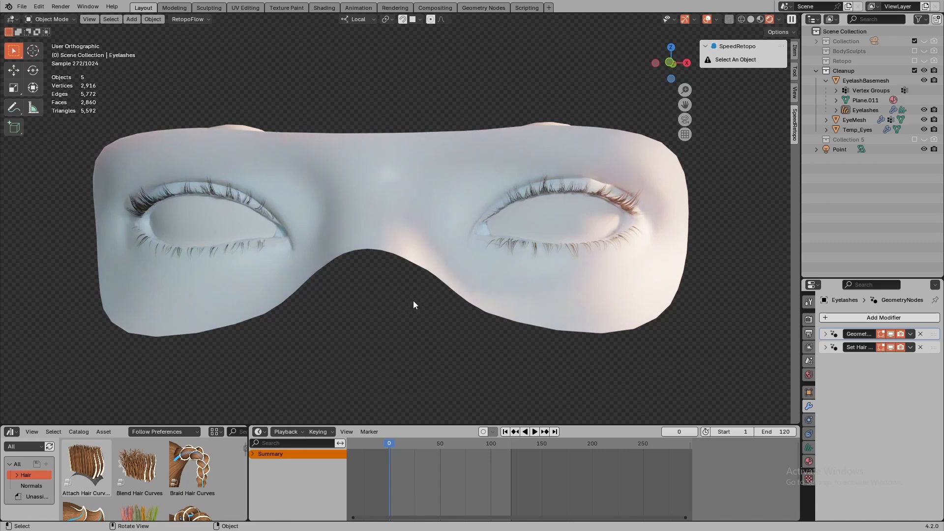
- Hide the EyeMesh face mask and examine the eyelash growth mesh with its lashes up close
{"action": "mouse_move", "coordinate": [396, 311]}
{"action": "middle_mouse_down"}
{"action": "mouse_move", "coordinate": [450, 322]}
{"action": "mouse_move", "coordinate": [400, 317]}
{"action": "middle_mouse_up"}
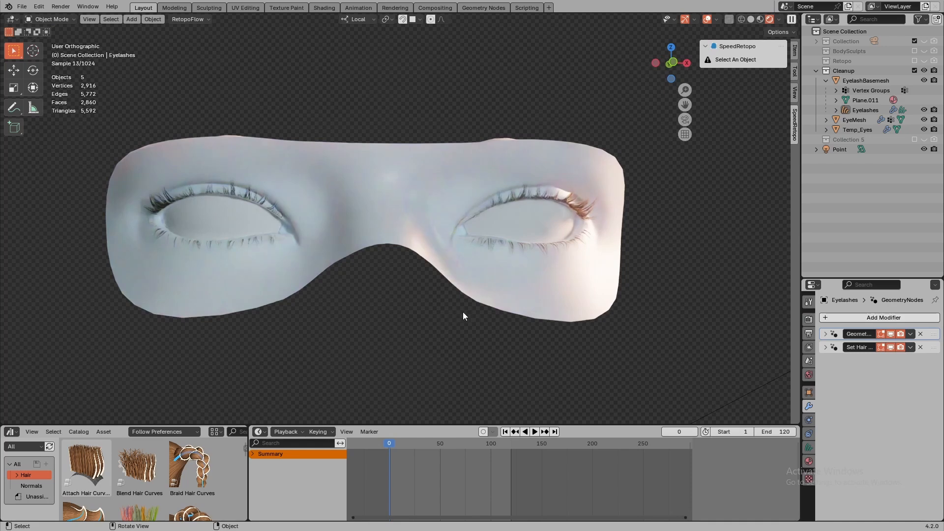
{"action": "middle_click_drag", "start_coordinate": [463, 313], "coordinate": [486, 284]}
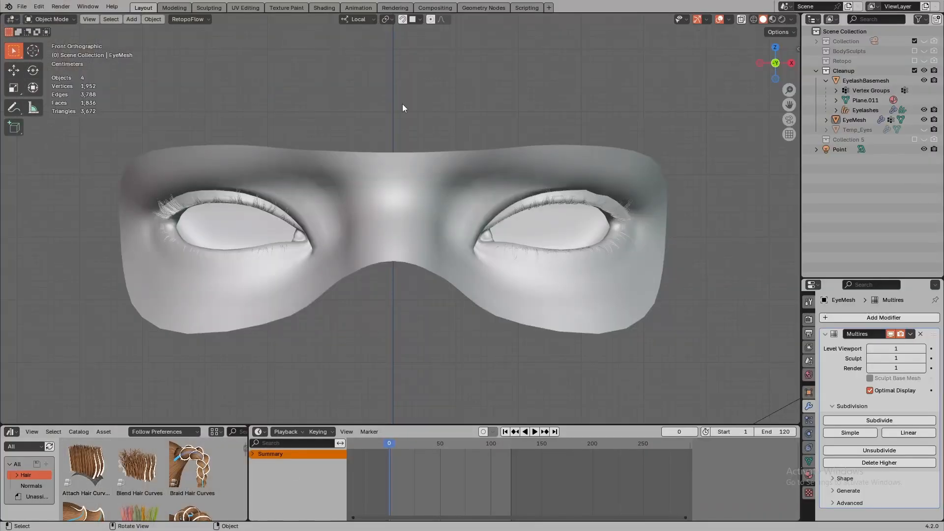
{"action": "left_click", "coordinate": [420, 182]}
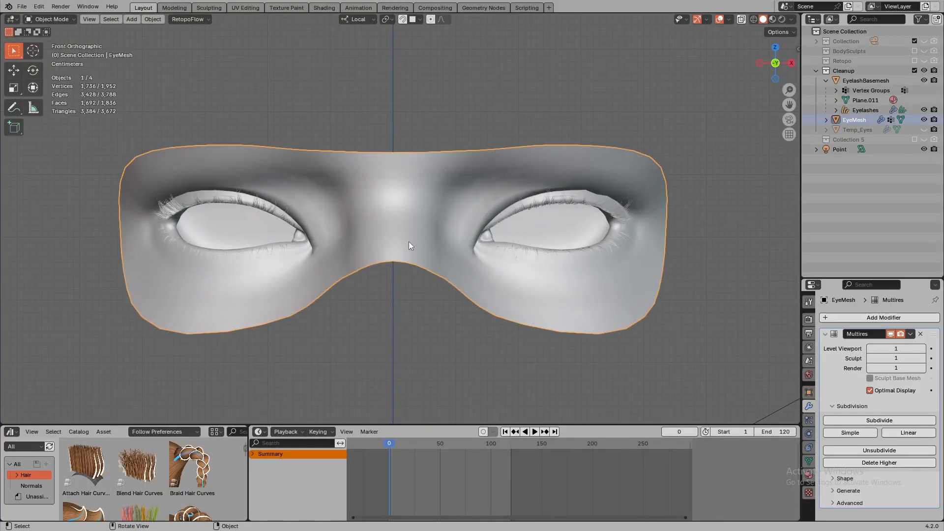
{"action": "key", "text": "h"}
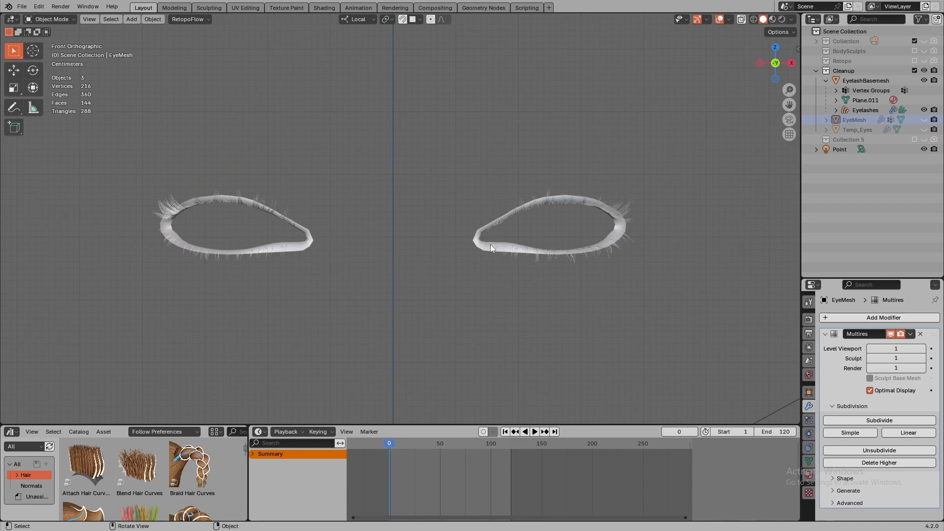
{"action": "middle_click_drag", "start_coordinate": [489, 247], "coordinate": [325, 240], "text": "shift"}
{"action": "scroll", "coordinate": [518, 208], "scroll_direction": "up", "scroll_amount": 6}
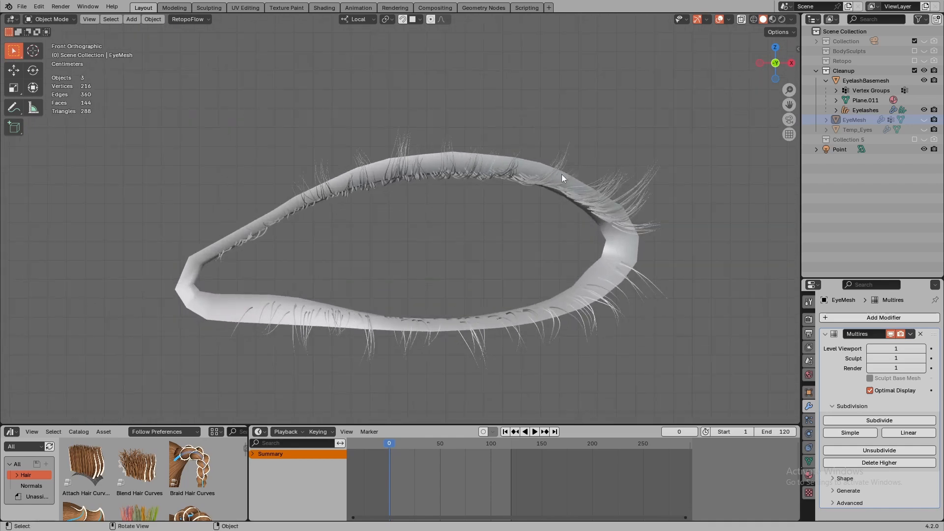
{"action": "middle_click_drag", "start_coordinate": [562, 174], "coordinate": [526, 172]}
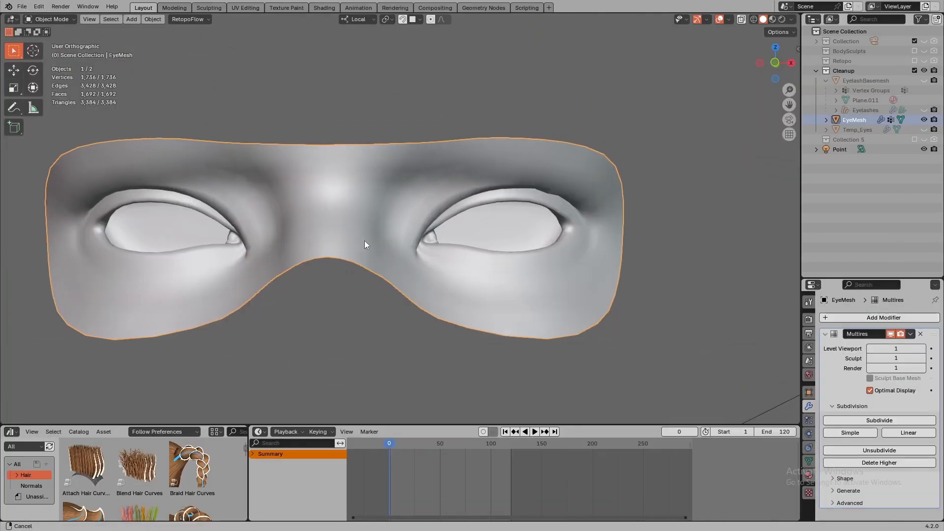
- Select two adjacent face loops around the rim of the eye opening on the EyeMesh
{"action": "middle_click_drag", "start_coordinate": [364, 240], "coordinate": [314, 240], "text": "shift"}
{"action": "middle_click_drag", "start_coordinate": [404, 257], "coordinate": [432, 233], "text": "ctrl"}
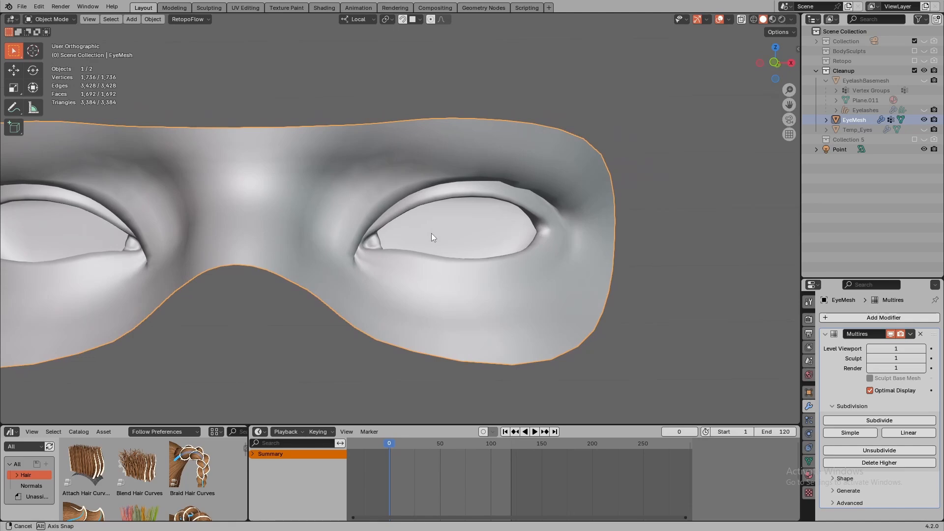
{"action": "middle_click_drag", "start_coordinate": [432, 233], "coordinate": [410, 194]}
{"action": "key", "text": "Tab"}
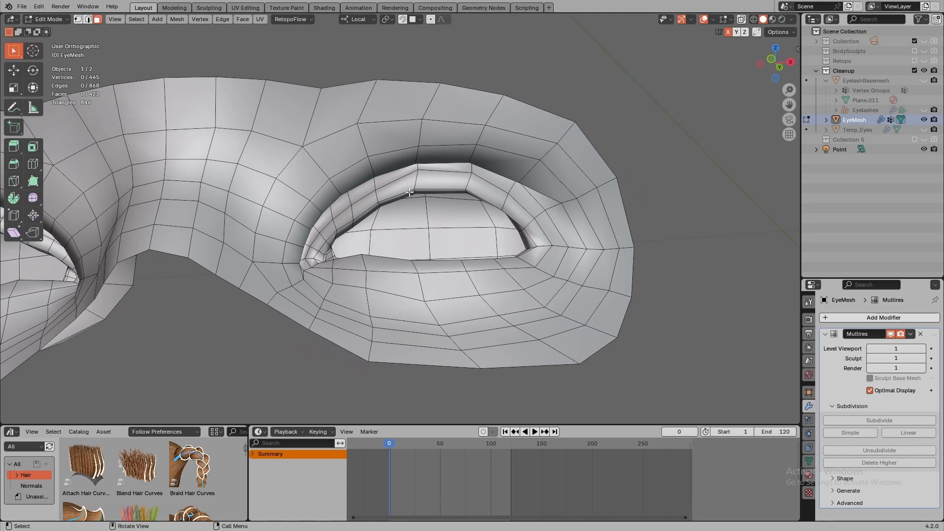
{"action": "left_click", "coordinate": [414, 195], "text": "alt"}
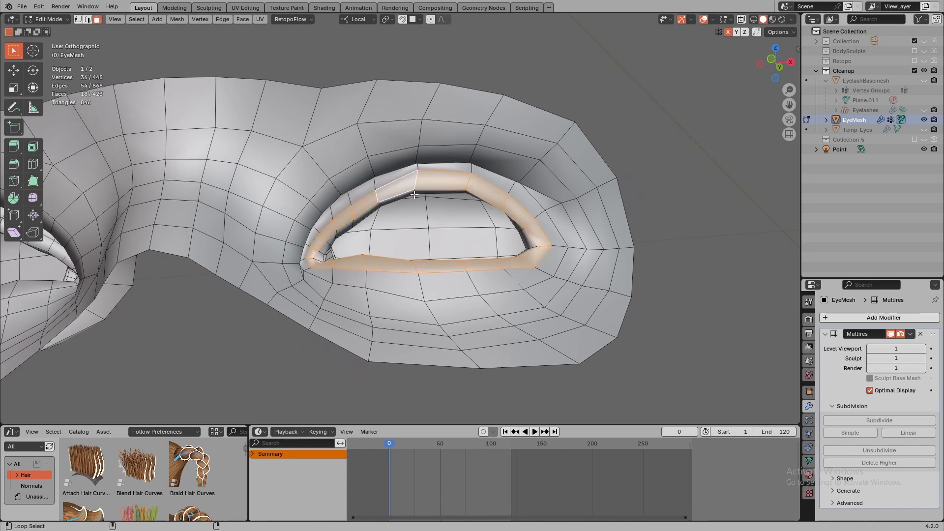
{"action": "left_click", "coordinate": [414, 194], "text": "alt+shift"}
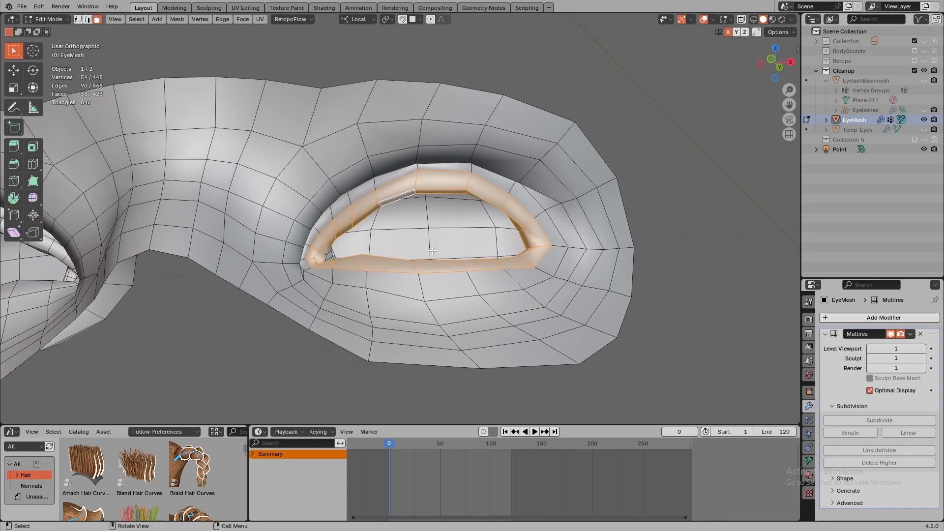
- Duplicate the selected eyelid face loops in place and separate them into their own object
{"action": "key", "text": "shift+d"}
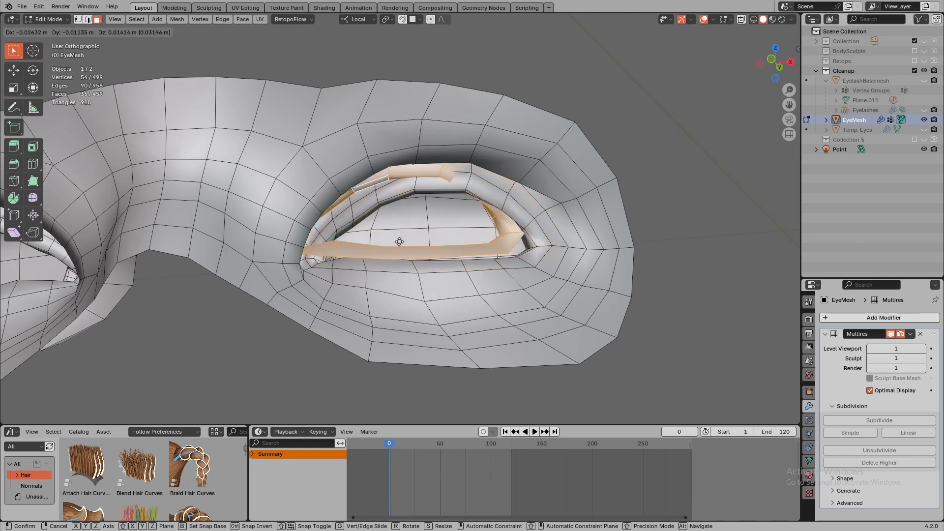
{"action": "right_click", "coordinate": [425, 252]}
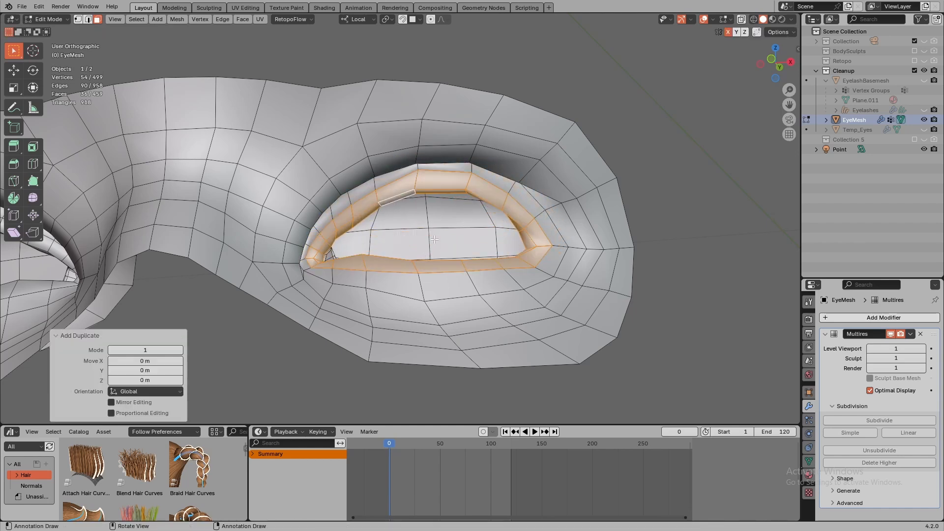
{"action": "key", "text": "p"}
{"action": "left_click", "coordinate": [433, 241]}
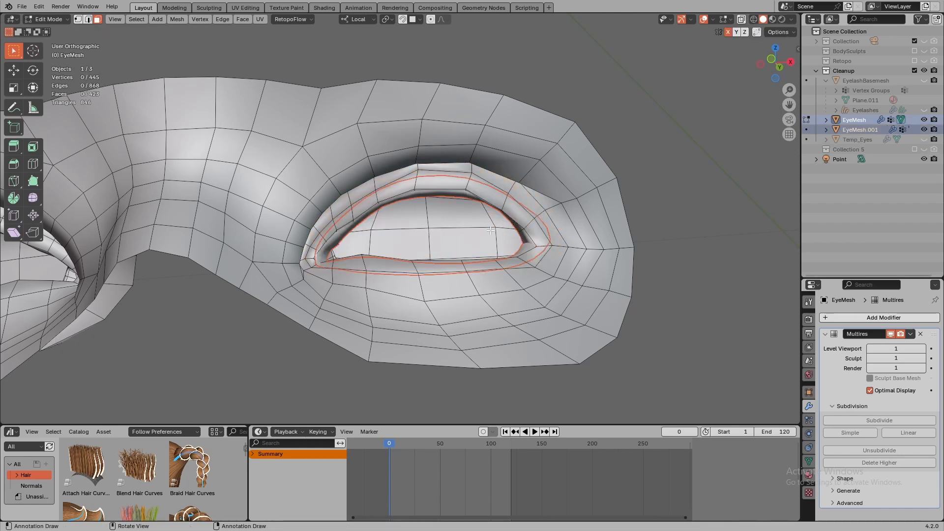
{"action": "key", "text": "Tab"}
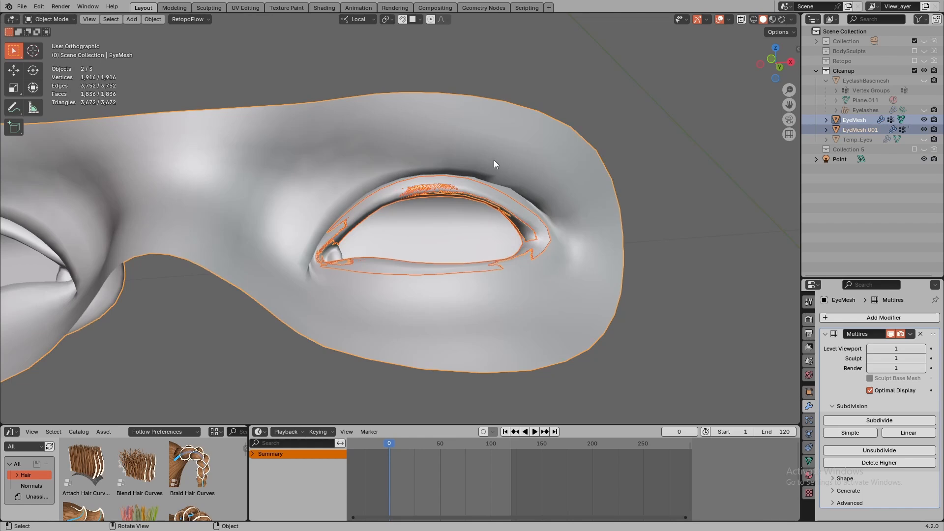
- Hide the EyeMesh and add a Subdivision Surface modifier to the separated eyelid strip
{"action": "key", "text": "h"}
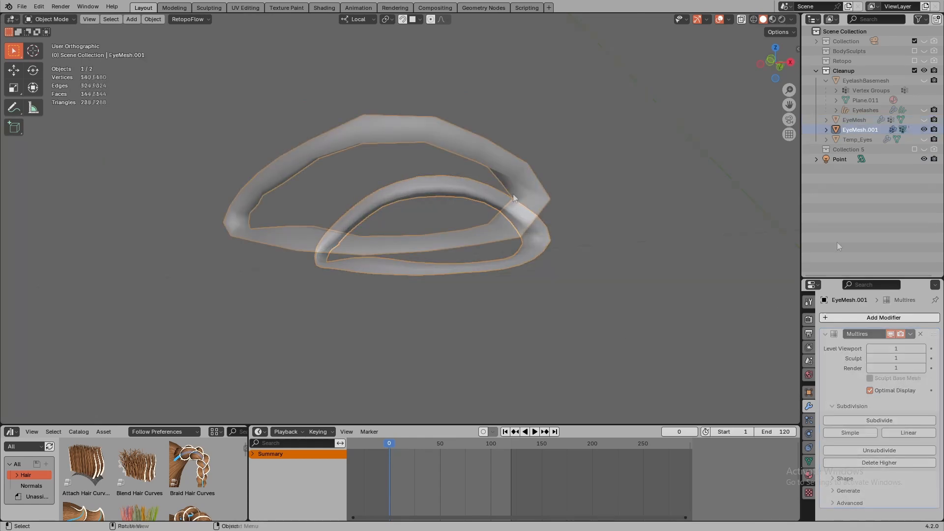
{"action": "left_click", "coordinate": [883, 318]}
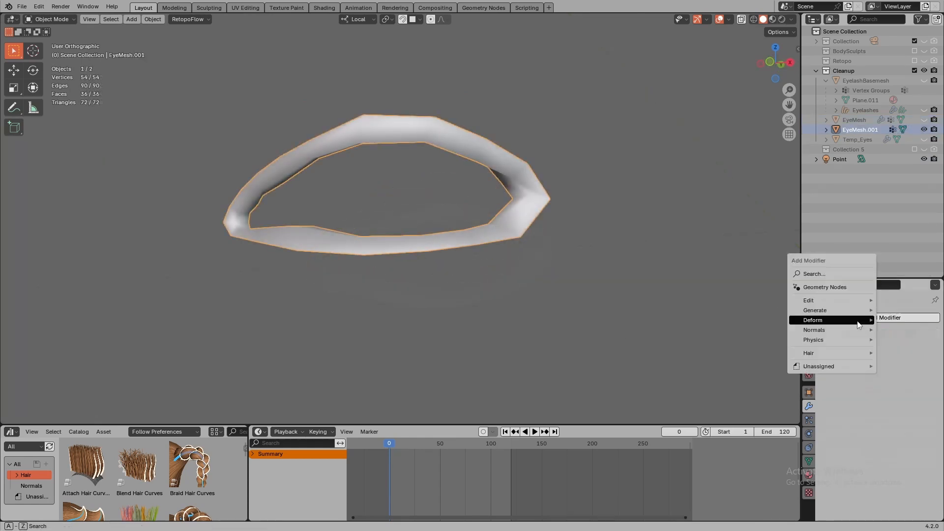
{"action": "mouse_move", "coordinate": [836, 310]}
{"action": "left_click", "coordinate": [733, 437]}
- Add a Shrinkwrap modifier to the eyelid strip with EyeMesh as its target
{"action": "left_click", "coordinate": [872, 318]}
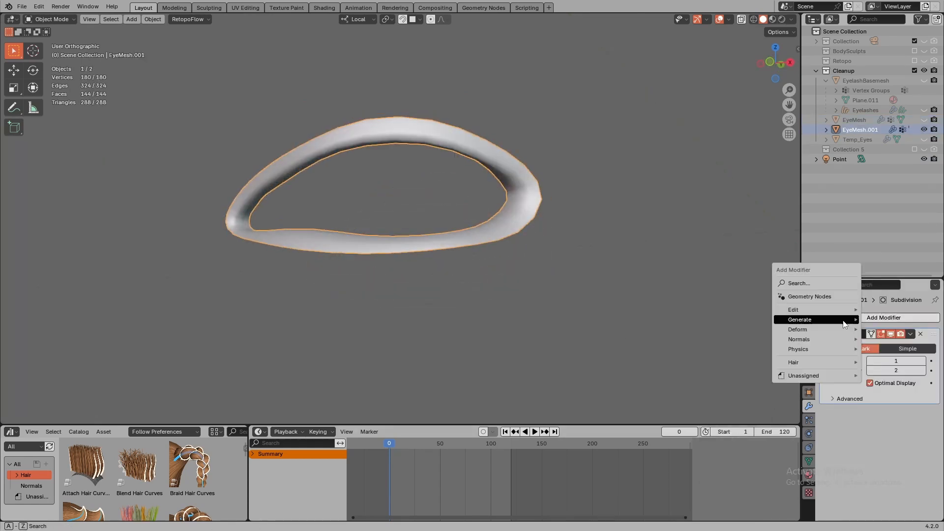
{"action": "mouse_move", "coordinate": [776, 338]}
{"action": "left_click", "coordinate": [715, 408]}
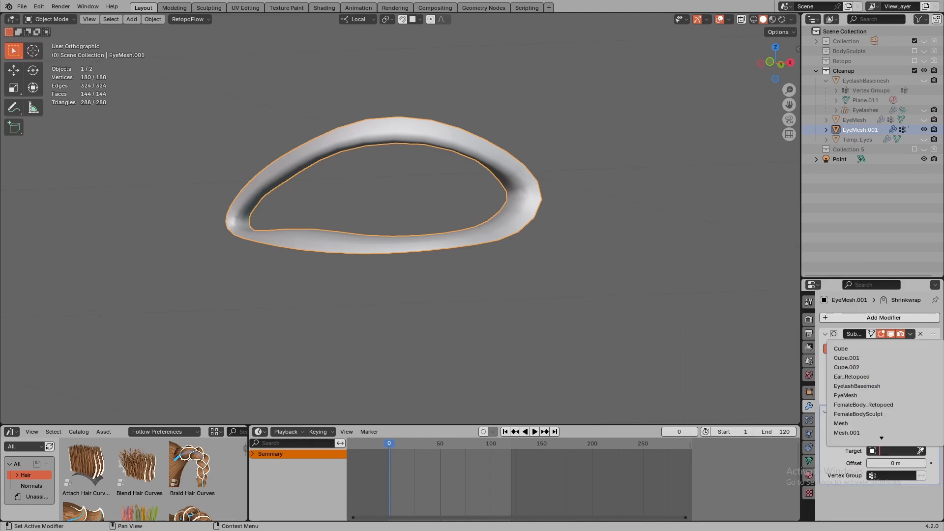
{"action": "left_click", "coordinate": [921, 451]}
{"action": "left_click", "coordinate": [855, 120]}
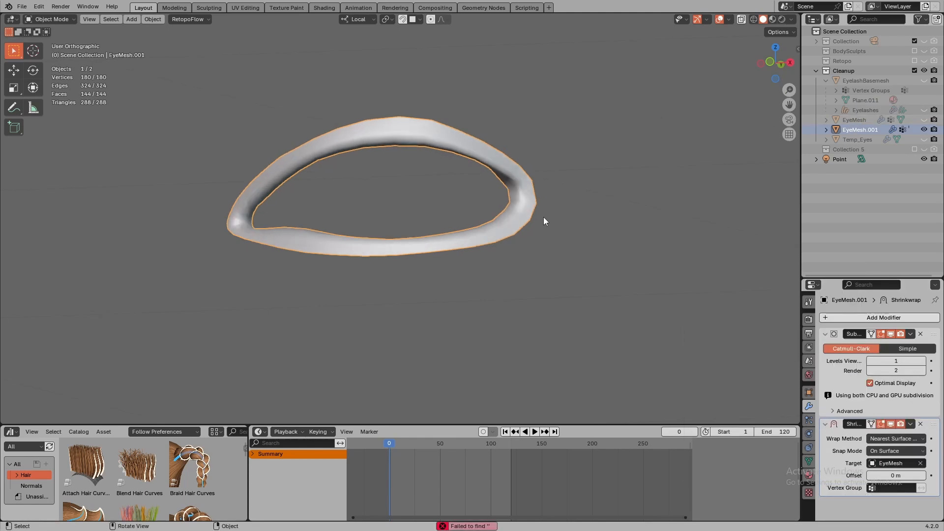
- Undo the demonstration changes made to the separated eyelid strip
{"action": "key", "text": "ctrl+z"}
{"action": "key", "text": "ctrl+z"}
{"action": "key", "text": "ctrl+z"}
{"action": "key", "text": "ctrl+z"}
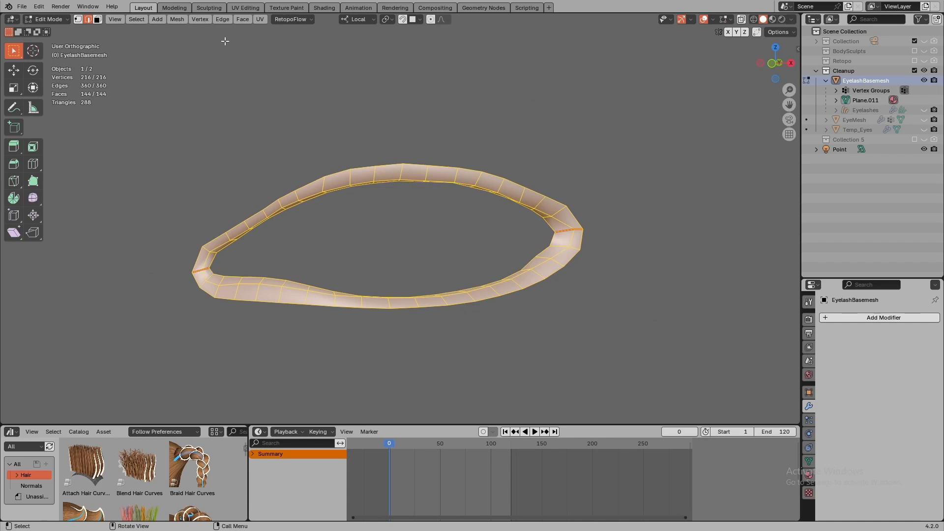
- Examine the separated UV islands of the EyelashBasemesh in the UV Editing workspace
{"action": "left_click", "coordinate": [246, 8]}
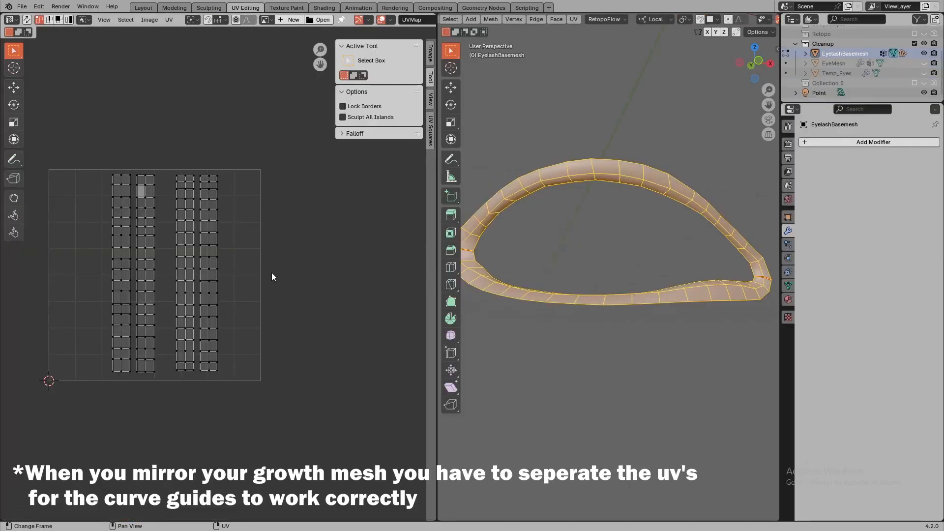
{"action": "middle_click_drag", "start_coordinate": [295, 278], "coordinate": [362, 235], "text": "ctrl"}
{"action": "middle_click_drag", "start_coordinate": [304, 257], "coordinate": [362, 269], "text": "shift"}
{"action": "middle_click_drag", "start_coordinate": [354, 275], "coordinate": [377, 269], "text": "ctrl"}
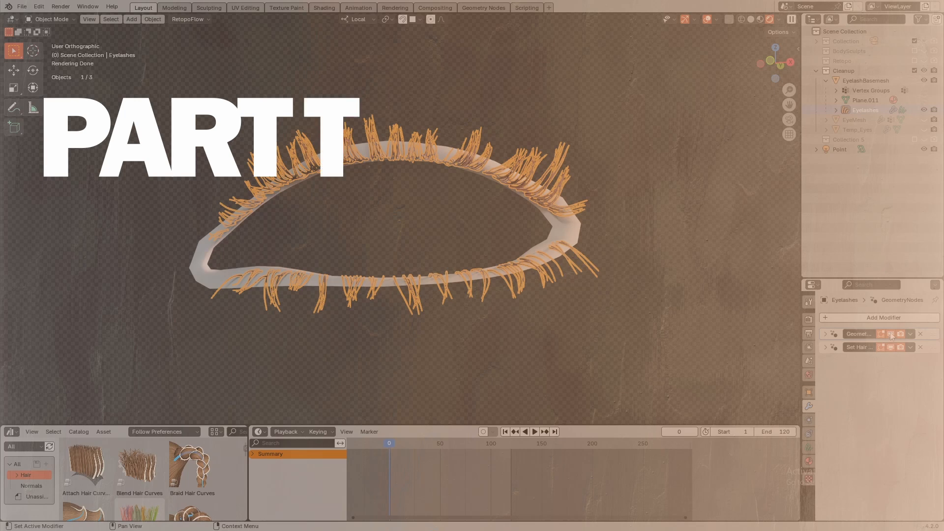
- Toggle the viewport display of the Geometry Nodes modifier on the Eyelashes curves
{"action": "left_click", "coordinate": [890, 334]}
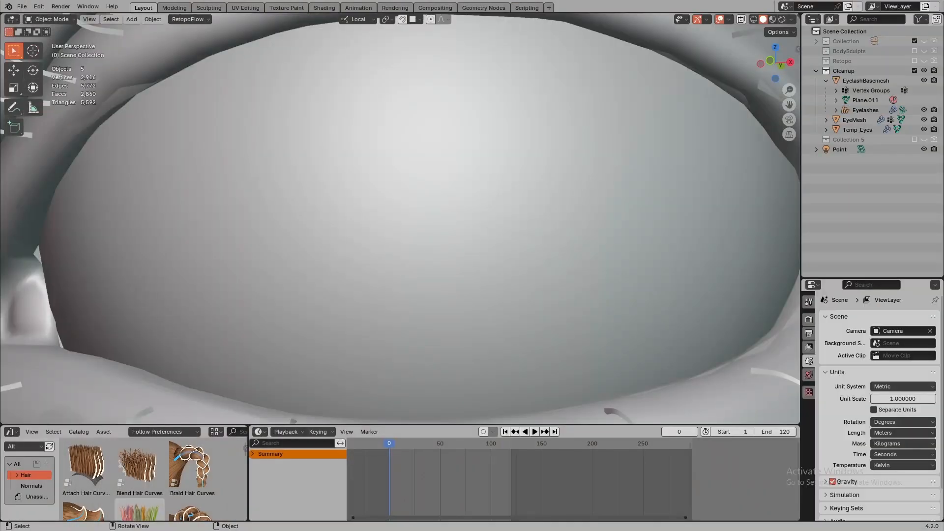
- Isolate and select the EyelashBasemesh, and add an Empty Hair curves object to it
{"action": "middle_click_drag", "start_coordinate": [557, 240], "coordinate": [301, 426], "text": "ctrl"}
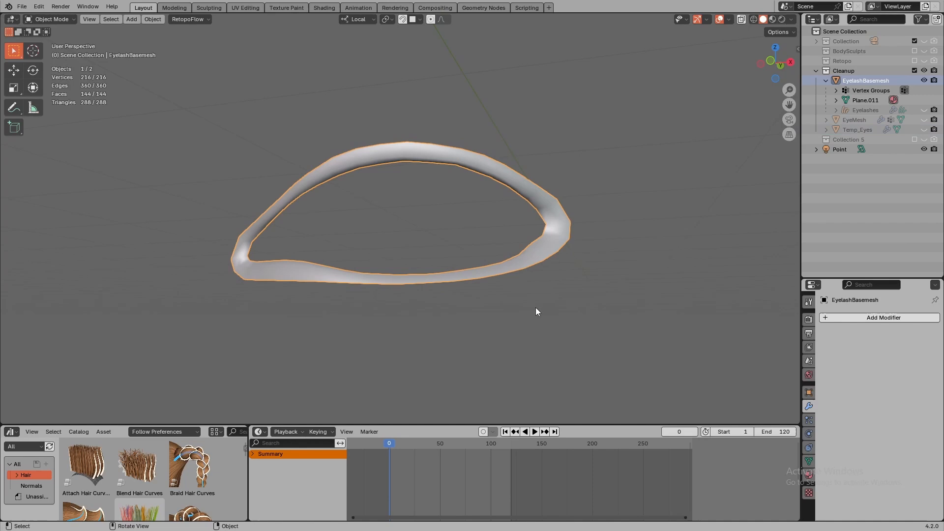
{"action": "middle_click_drag", "start_coordinate": [535, 308], "coordinate": [534, 313]}
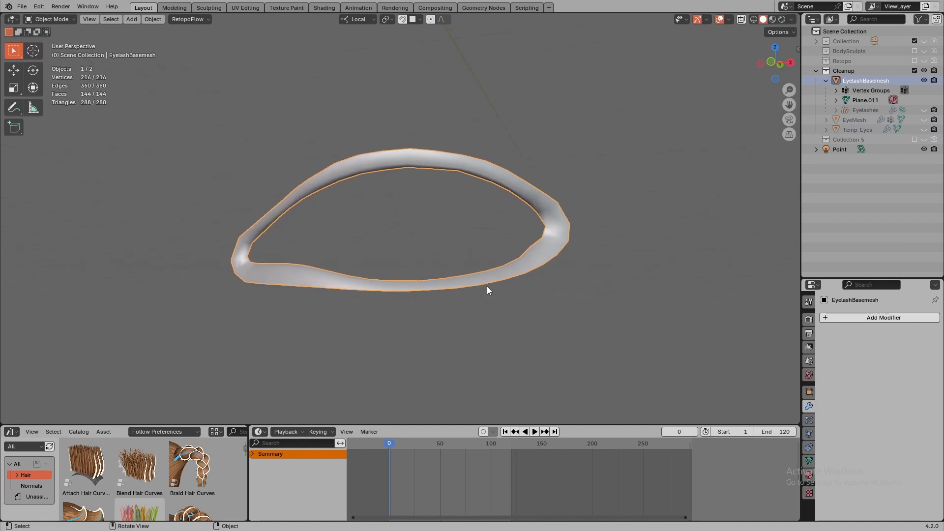
{"action": "left_click", "coordinate": [486, 286]}
{"action": "left_click", "coordinate": [488, 277]}
{"action": "key", "text": "shift+a"}
{"action": "mouse_move", "coordinate": [471, 252]}
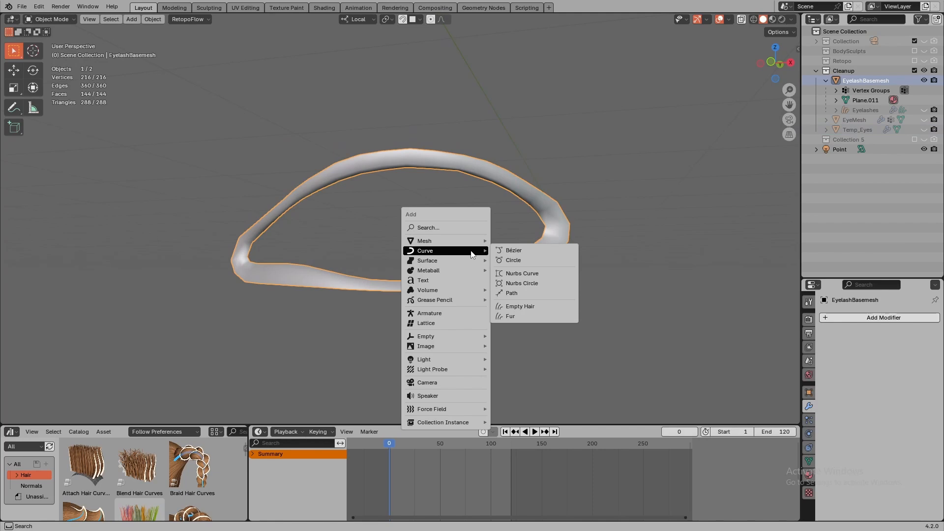
{"action": "left_click", "coordinate": [515, 306]}
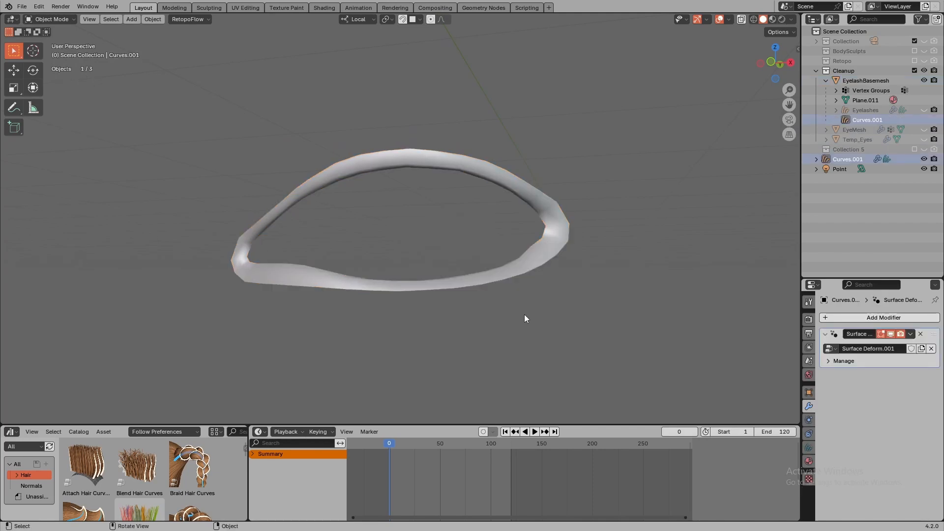
- Put the new hair curves in Sculpt Mode, check the Add brush's curve shape settings, and set its radius to 31 px
{"action": "left_click", "coordinate": [52, 20]}
{"action": "left_click", "coordinate": [55, 52]}
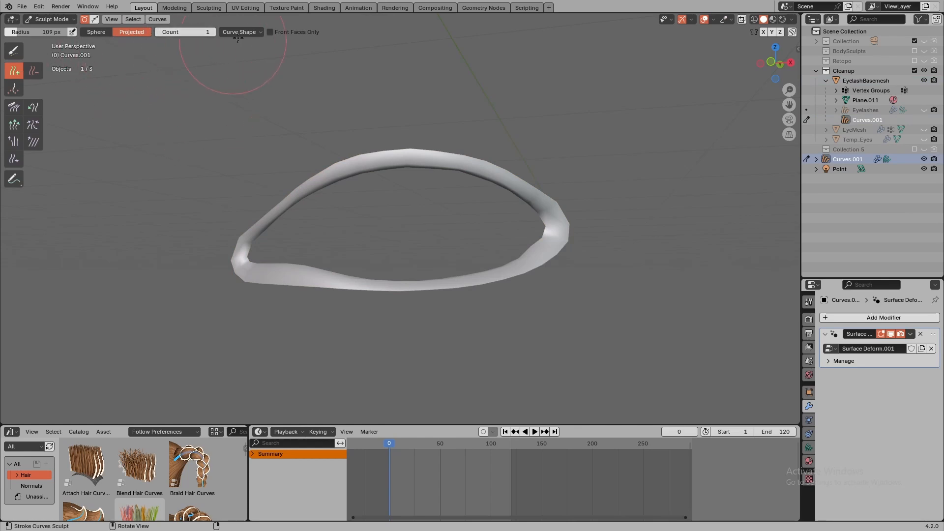
{"action": "left_click", "coordinate": [253, 32]}
{"action": "key", "text": "f"}
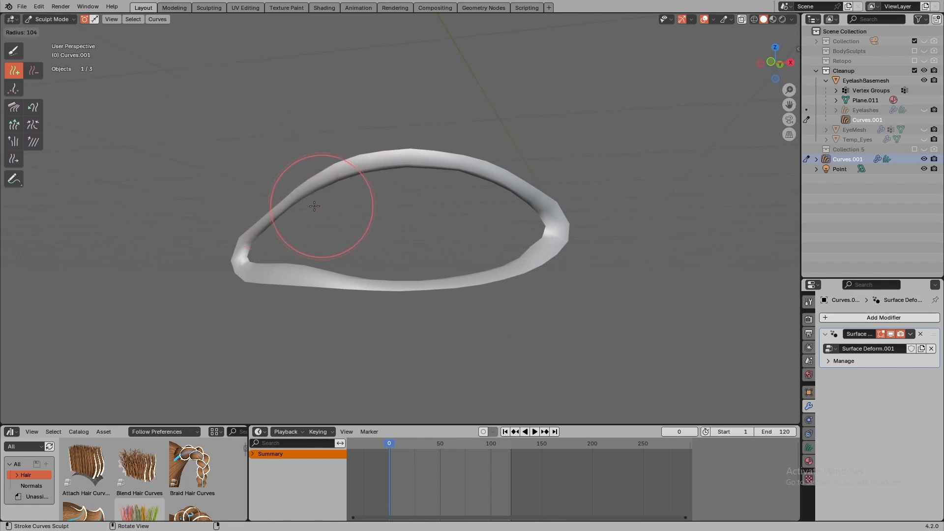
{"action": "left_click", "coordinate": [294, 209]}
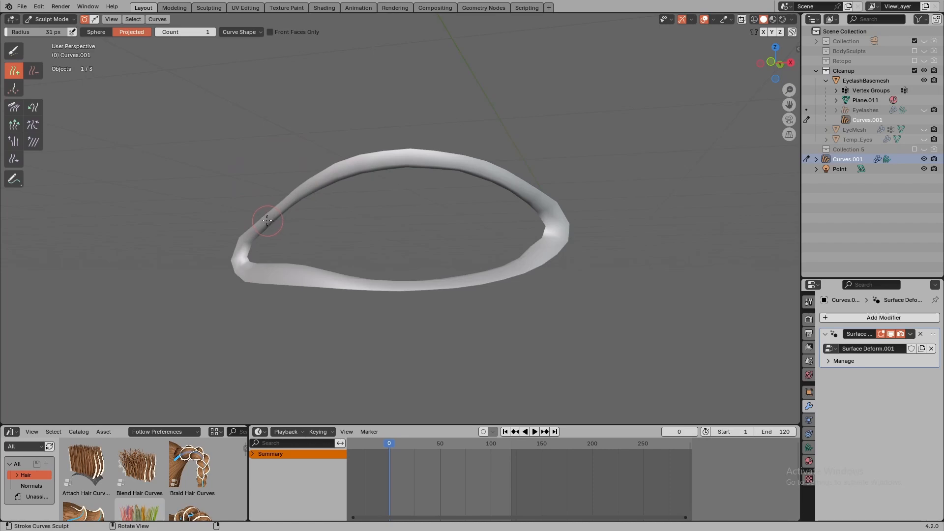
- Add six single guide hairs along the upper lid, from near the inner corner to the middle
{"action": "left_click", "coordinate": [267, 221]}
{"action": "left_click", "coordinate": [290, 202]}
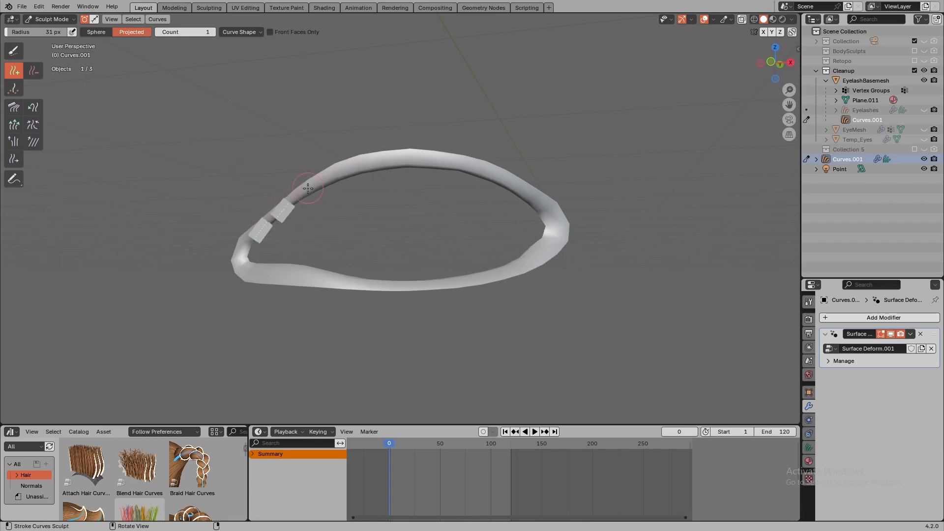
{"action": "left_click", "coordinate": [308, 188]}
{"action": "left_click", "coordinate": [334, 177]}
{"action": "left_click", "coordinate": [360, 167]}
{"action": "left_click", "coordinate": [389, 163]}
- Comb the six upper-lid guide hairs upward using the Comb brush with a 180 px radius
{"action": "left_click", "coordinate": [17, 107]}
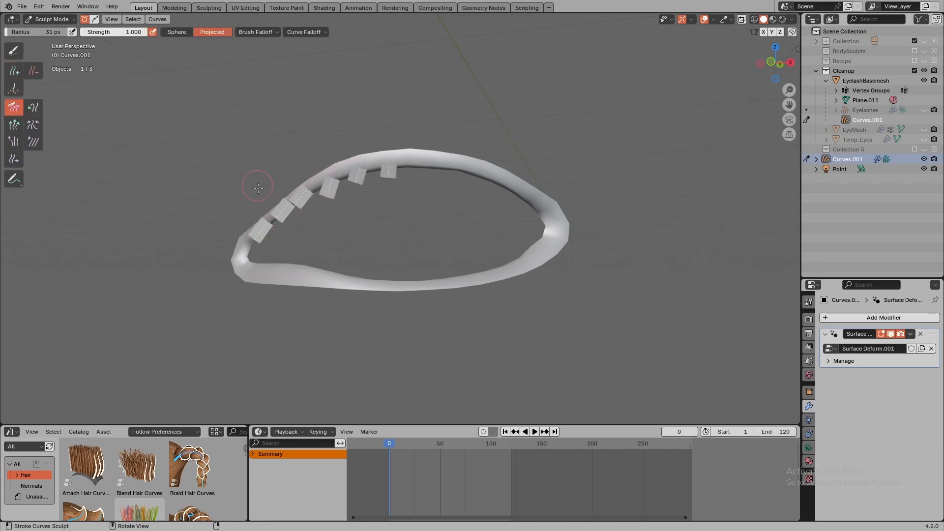
{"action": "key", "text": "f"}
{"action": "left_click", "coordinate": [342, 198]}
{"action": "left_click_drag", "start_coordinate": [291, 257], "coordinate": [266, 151]}
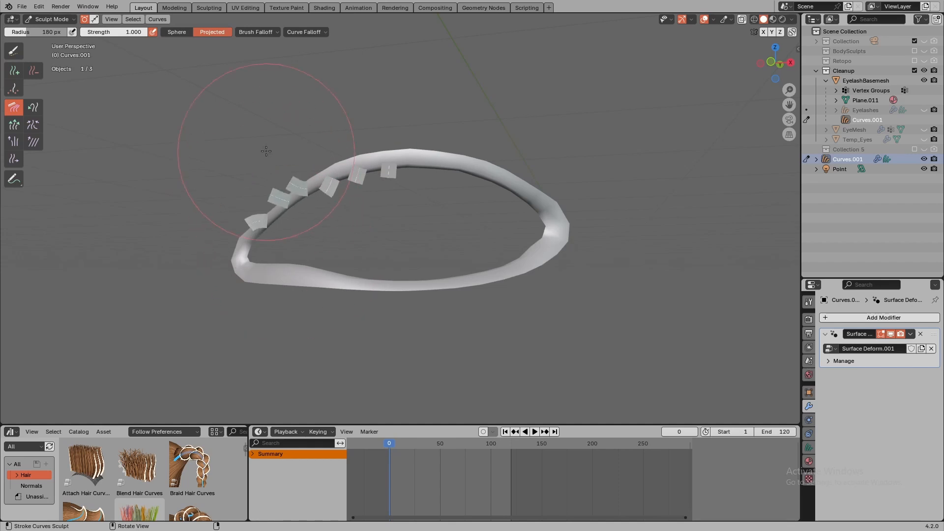
{"action": "left_click_drag", "start_coordinate": [272, 221], "coordinate": [267, 118]}
{"action": "mouse_move", "coordinate": [345, 219]}
{"action": "left_mouse_down"}
{"action": "mouse_move", "coordinate": [361, 105]}
{"action": "mouse_move", "coordinate": [346, 144]}
{"action": "mouse_move", "coordinate": [364, 157]}
{"action": "mouse_move", "coordinate": [362, 120]}
{"action": "left_mouse_up"}
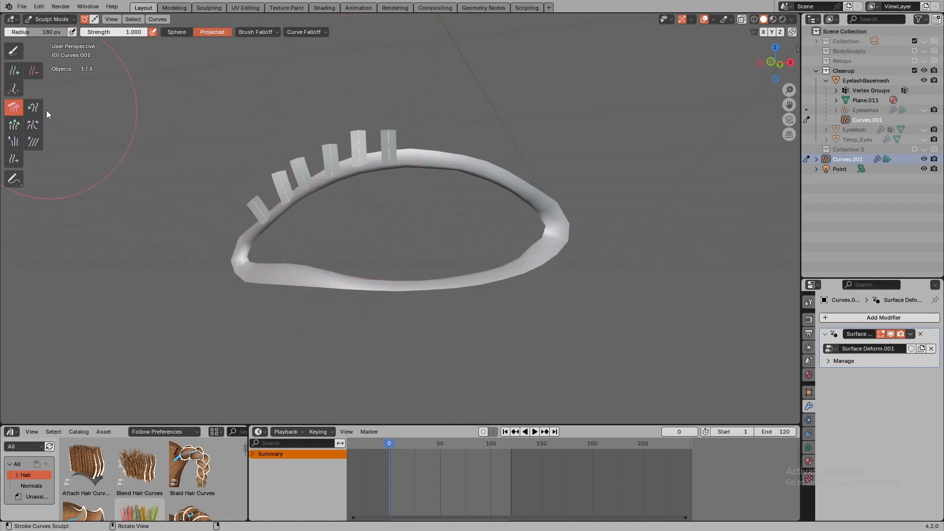
- Adjust the lengths of the upper-lid guide hairs with the Grow/Shrink brush
{"action": "left_click", "coordinate": [13, 125]}
{"action": "mouse_move", "coordinate": [265, 208]}
{"action": "left_mouse_down"}
{"action": "mouse_move", "coordinate": [265, 186]}
{"action": "mouse_move", "coordinate": [361, 147]}
{"action": "left_mouse_up"}
- Pull the tips of the upper-lid guide hairs upward with the Snake Hook brush to lengthen and shape them
{"action": "left_click", "coordinate": [39, 109]}
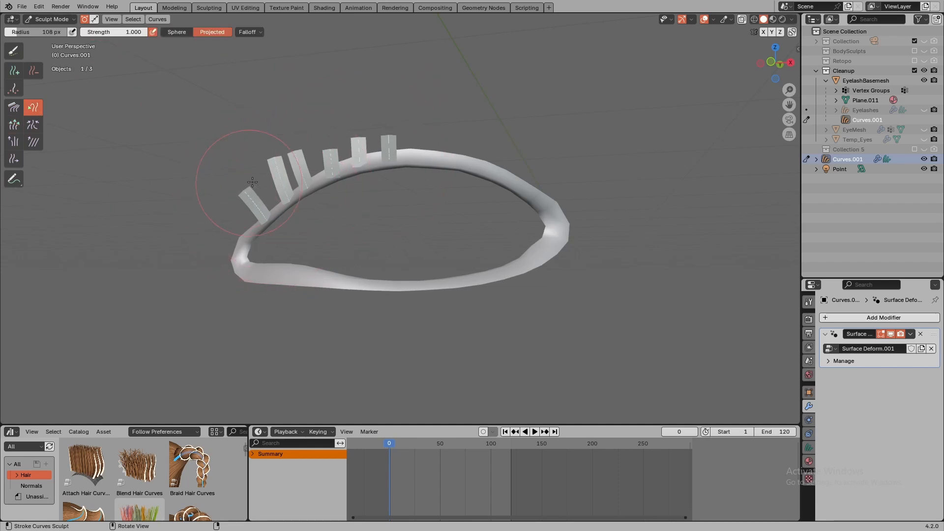
{"action": "left_click_drag", "start_coordinate": [287, 161], "coordinate": [299, 124]}
{"action": "left_click_drag", "start_coordinate": [332, 156], "coordinate": [327, 105]}
{"action": "left_click_drag", "start_coordinate": [358, 142], "coordinate": [391, 114]}
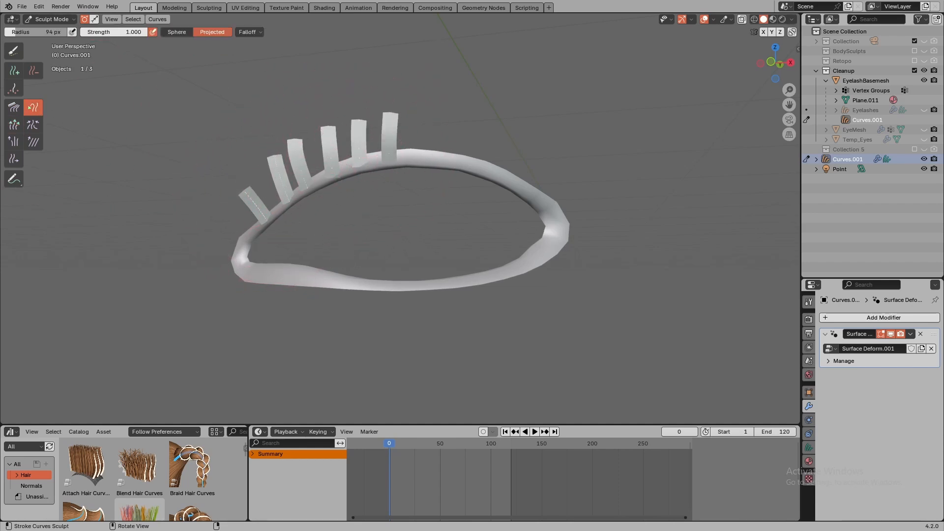
- Add a Set Hair Curve Profile modifier to the guide curves and set its shape to 0.670
{"action": "left_click", "coordinate": [843, 317]}
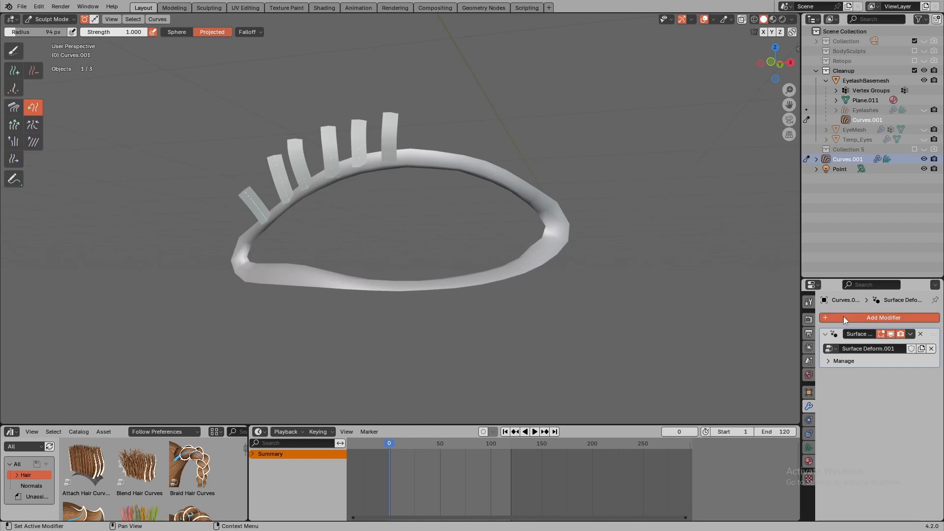
{"action": "mouse_move", "coordinate": [795, 344]}
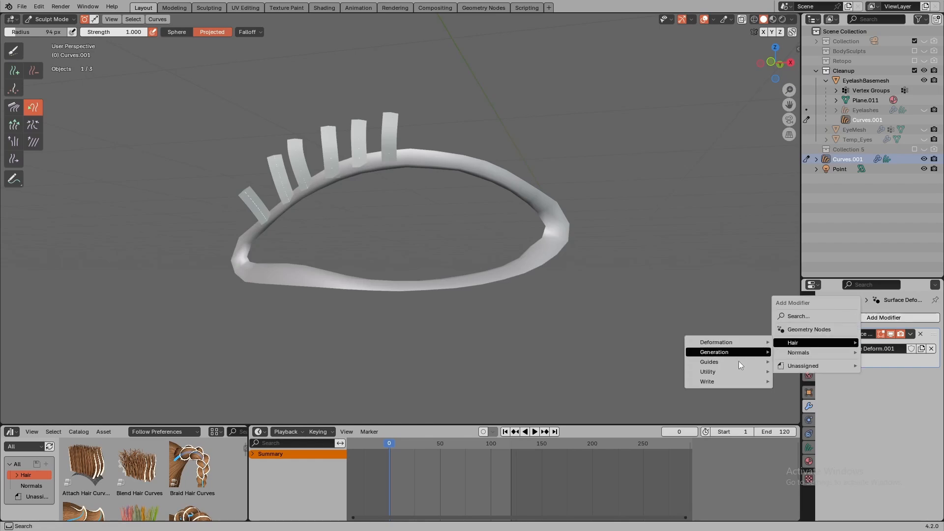
{"action": "mouse_move", "coordinate": [738, 381]}
{"action": "left_click", "coordinate": [806, 381]}
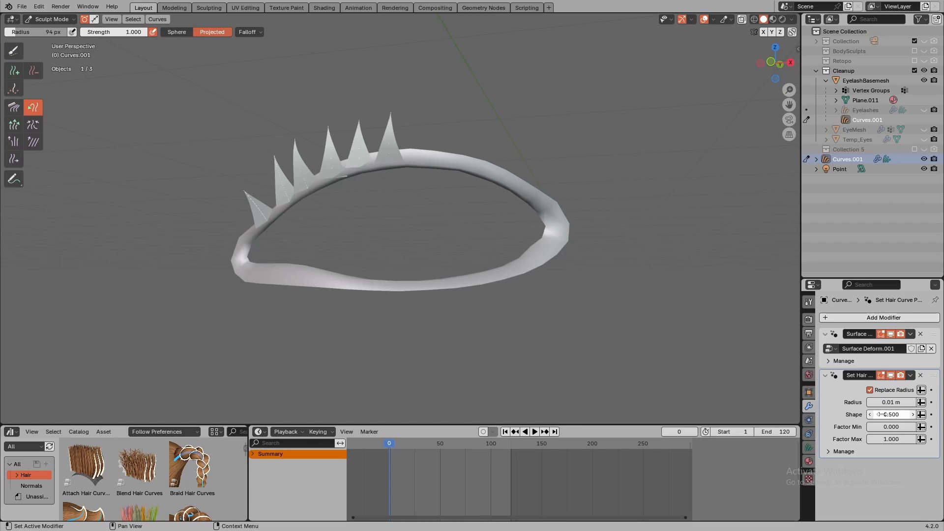
{"action": "left_click_drag", "start_coordinate": [882, 415], "coordinate": [906, 414]}
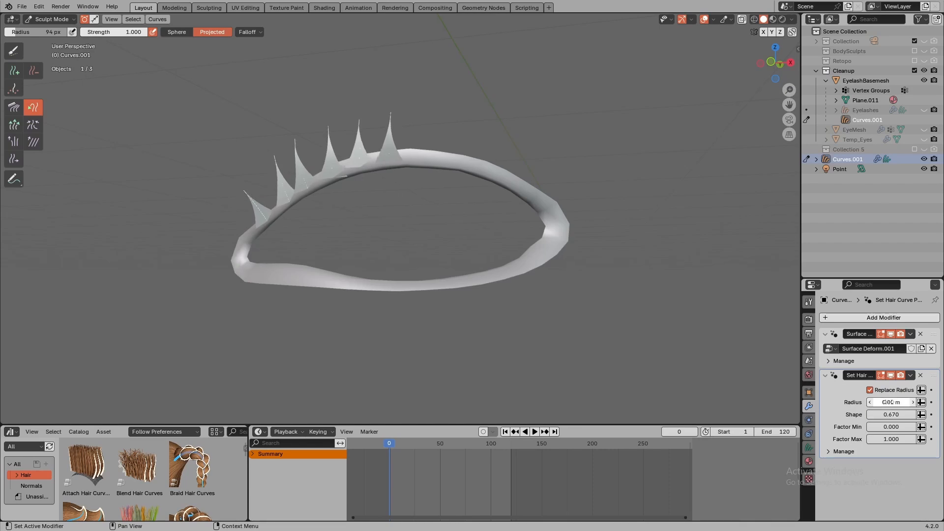
{"action": "middle_click_drag", "start_coordinate": [424, 264], "coordinate": [534, 269], "text": "ctrl"}
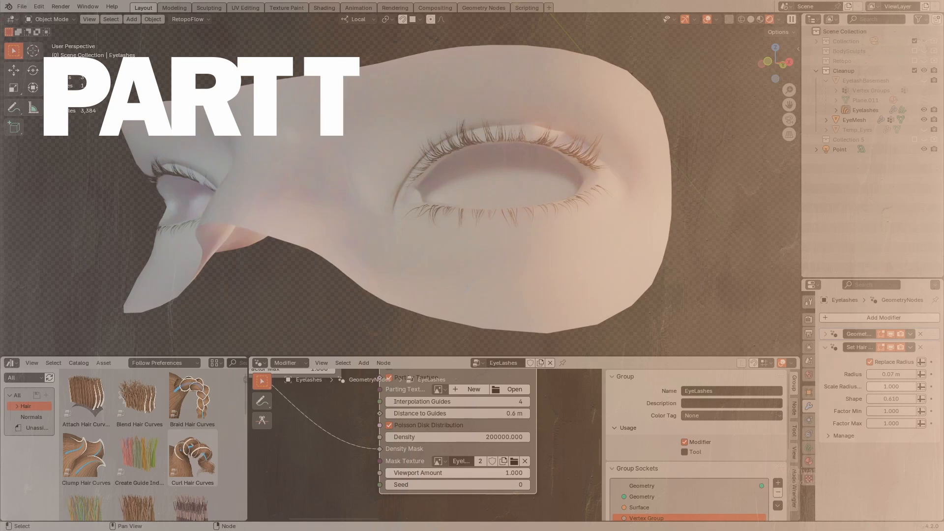
- Increase the Seed value on the eyelash interpolation node
{"action": "left_click", "coordinate": [527, 484]}
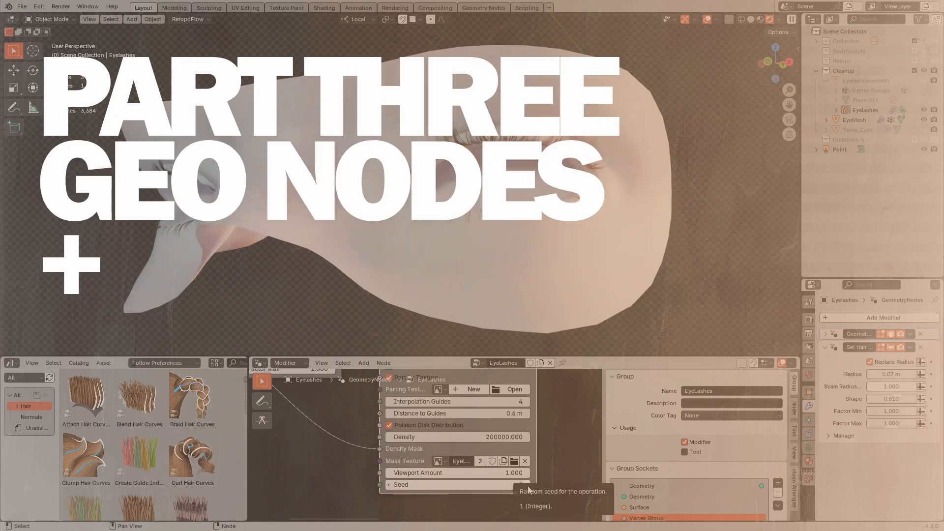
{"action": "left_click", "coordinate": [527, 486]}
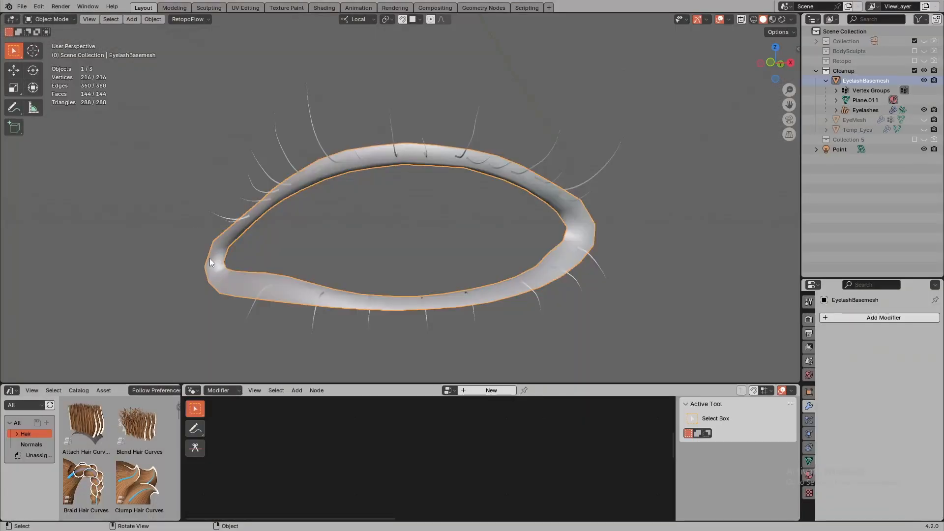
- Create a new 1024 px blank image named EyelashMask for texture painting the eyelash base mesh
{"action": "left_click", "coordinate": [282, 8]}
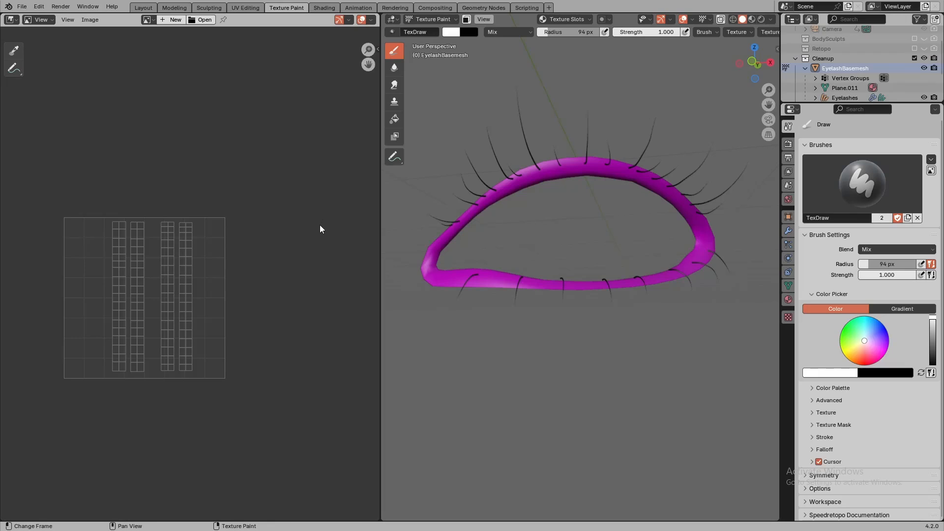
{"action": "left_click", "coordinate": [175, 20]}
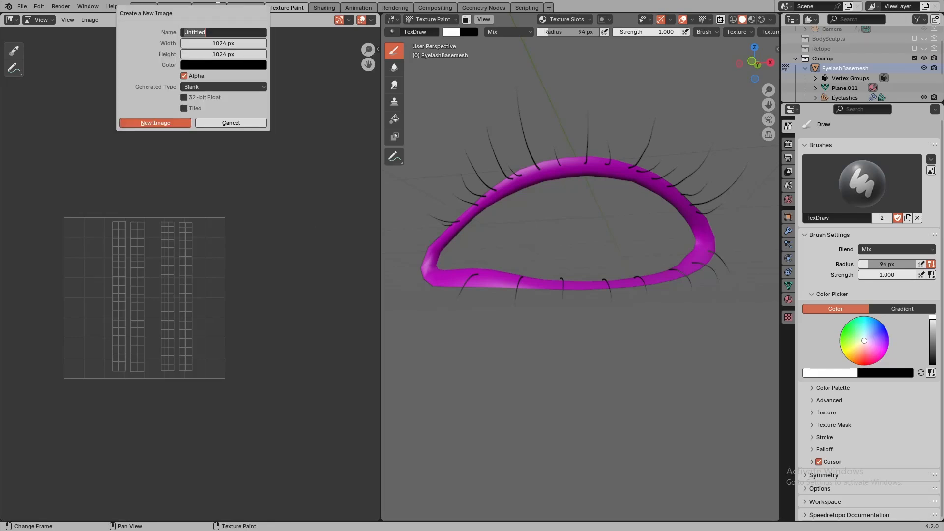
{"action": "type", "text": "EyelashMask"}
{"action": "left_click", "coordinate": [157, 123]}
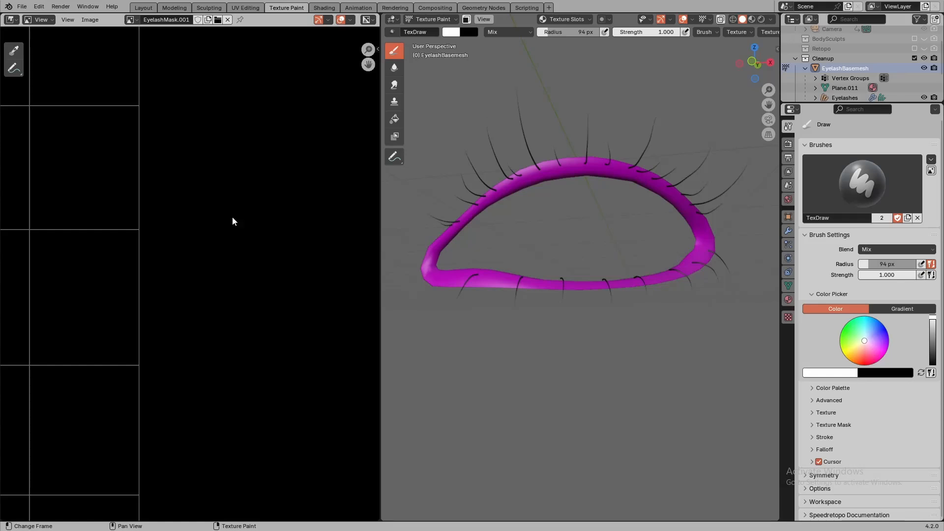
- Paint white strokes down the middle of the UV strips on the mask image with a 45 px brush
{"action": "middle_click_drag", "start_coordinate": [232, 218], "coordinate": [261, 219], "text": "ctrl"}
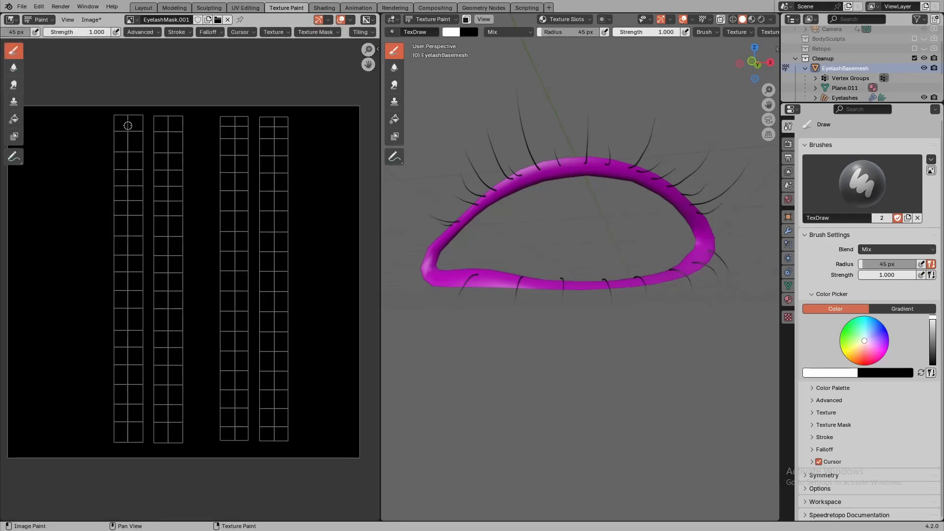
{"action": "left_click_drag", "start_coordinate": [127, 126], "coordinate": [124, 426]}
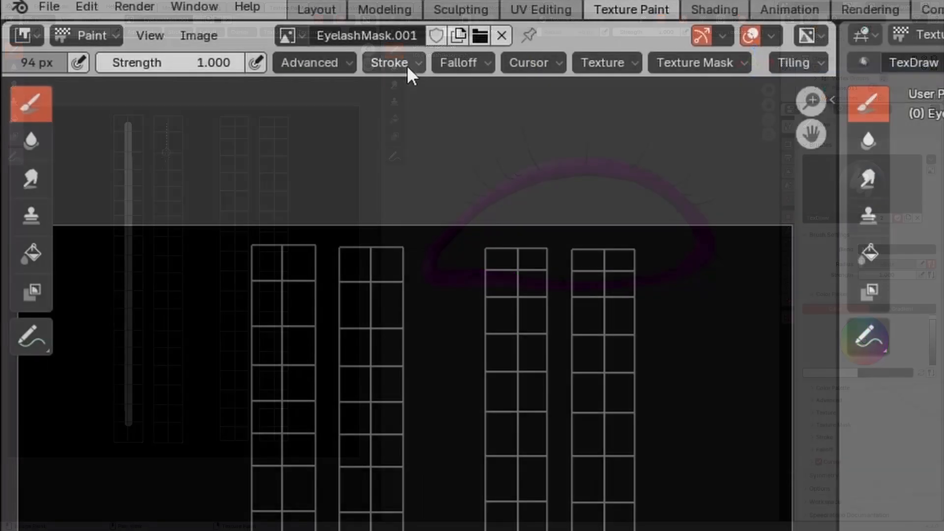
{"action": "left_click", "coordinate": [183, 31]}
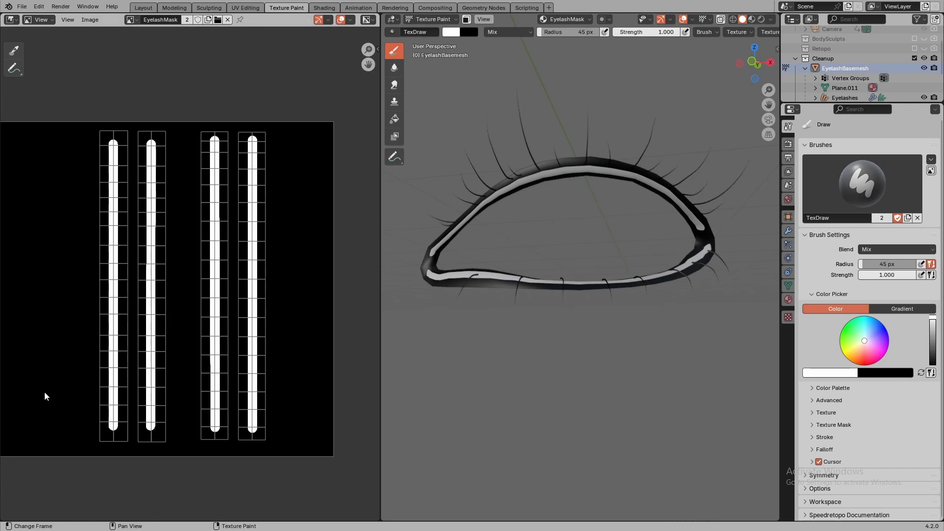
- Return to the Layout workspace and show the object data properties of the eyelash base mesh
{"action": "left_click", "coordinate": [143, 7]}
{"action": "left_click", "coordinate": [808, 461]}
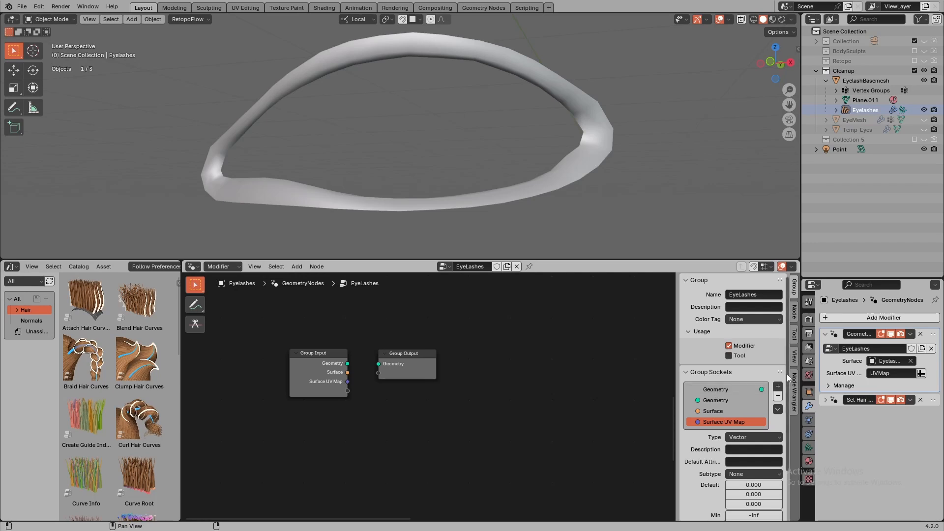
- Add a float group input named VertexGroup to the EyeLashes node group and feed it from the EyeLashVertex attribute
{"action": "left_click_drag", "start_coordinate": [788, 371], "coordinate": [784, 401]}
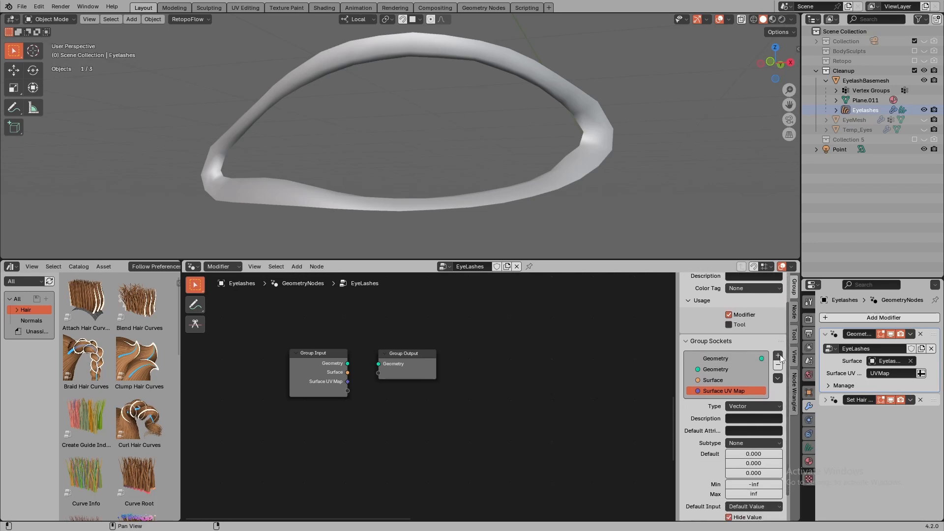
{"action": "left_click", "coordinate": [778, 355]}
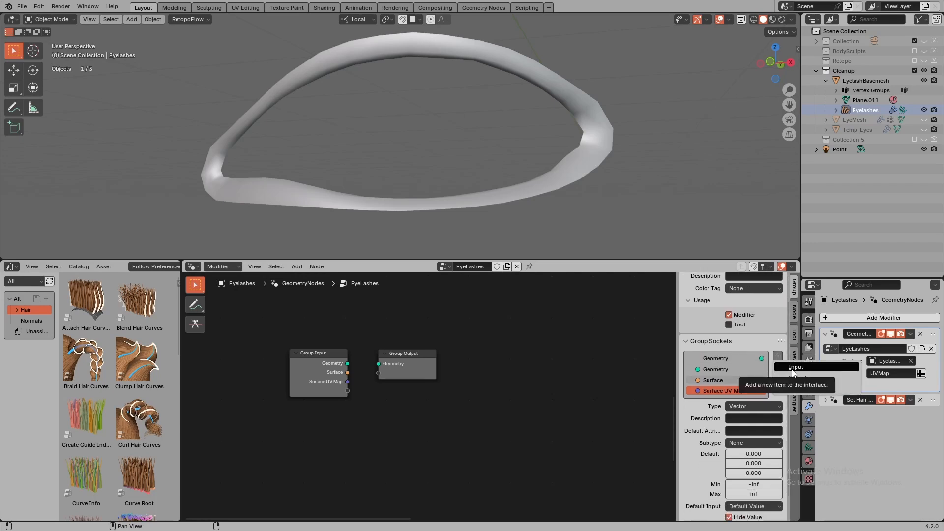
{"action": "left_click", "coordinate": [792, 367]}
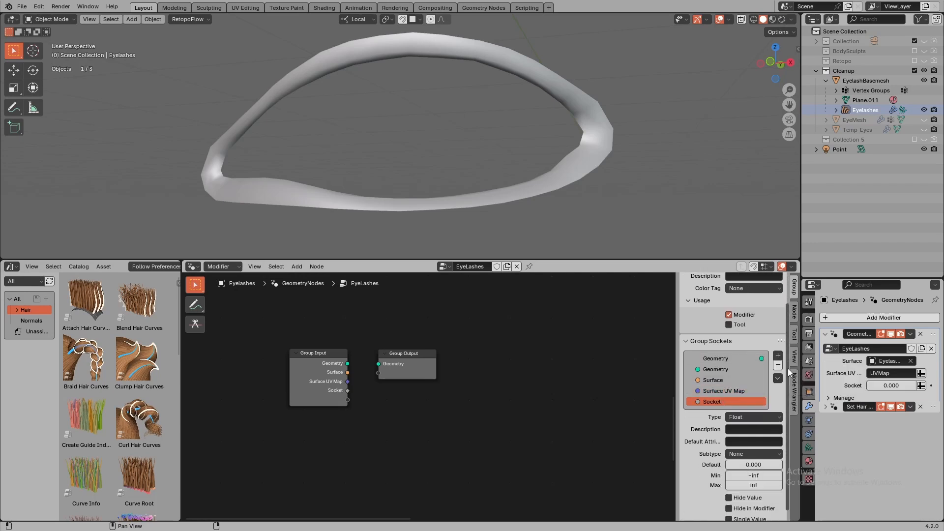
{"action": "double_click", "coordinate": [720, 403]}
{"action": "type", "text": "VertexGroup"}
{"action": "key", "text": "Return"}
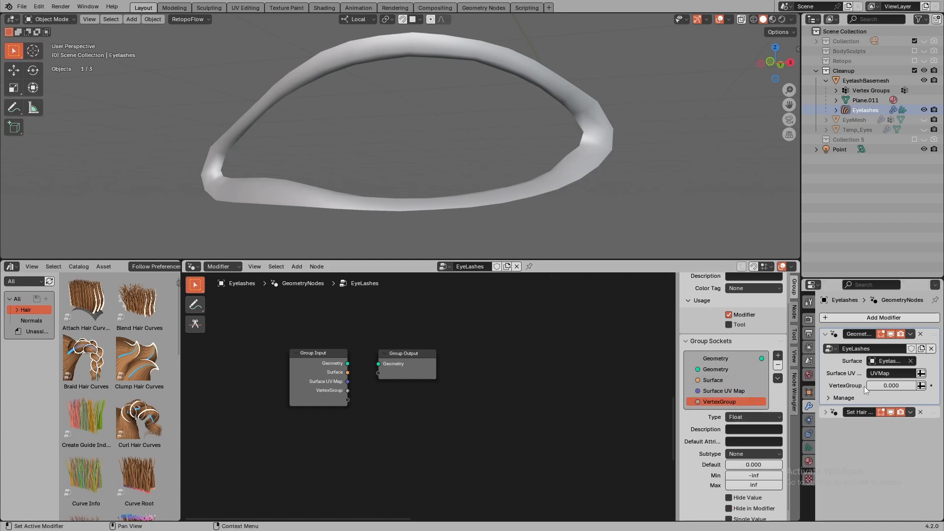
{"action": "left_click", "coordinate": [921, 386]}
{"action": "left_click", "coordinate": [877, 385]}
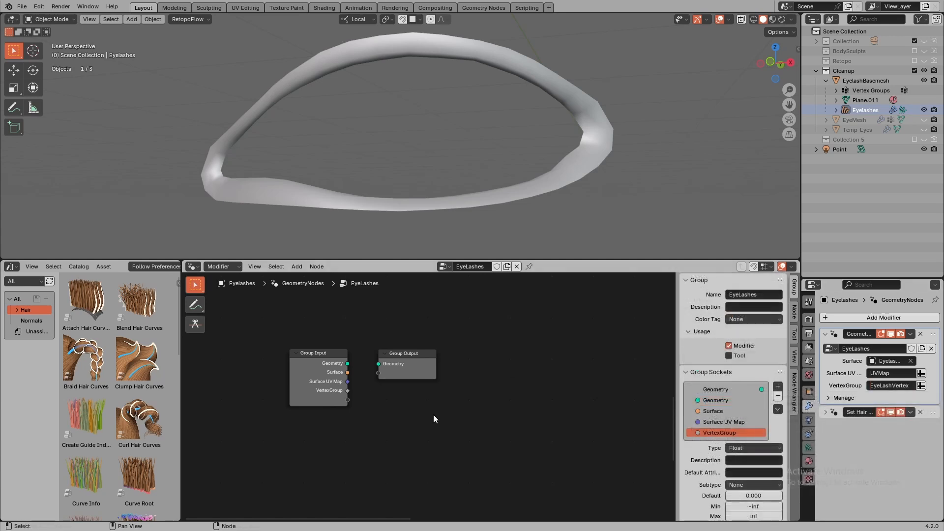
{"action": "middle_click_drag", "start_coordinate": [427, 414], "coordinate": [419, 414]}
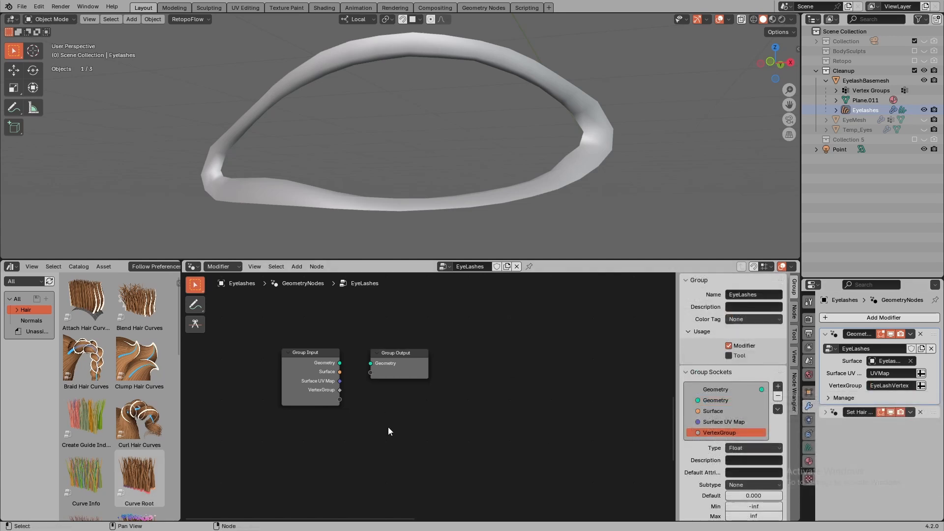
{"action": "key", "text": "shift+a"}
{"action": "left_click", "coordinate": [362, 315]}
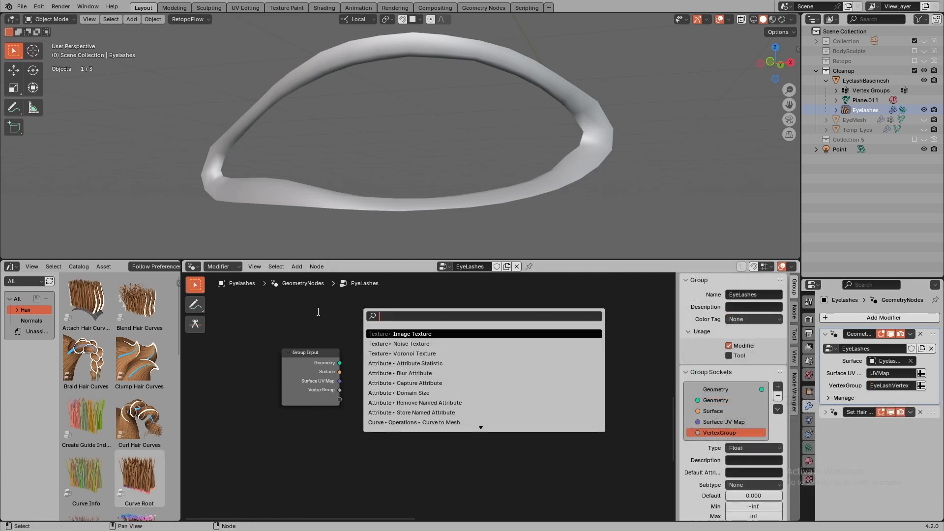
{"action": "key", "text": "Escape"}
- Insert Set Hair Curve Profile and Interpolate Hair Curves V2 nodes between the Group Input and Group Output
{"action": "left_click_drag", "start_coordinate": [340, 363], "coordinate": [357, 364]}
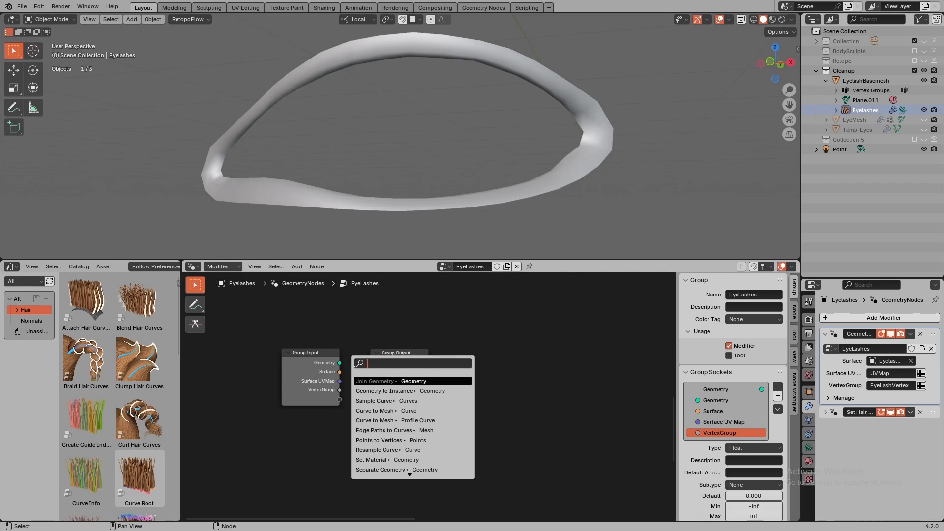
{"action": "type", "text": "set"}
{"action": "left_click_drag", "start_coordinate": [475, 366], "coordinate": [485, 365]}
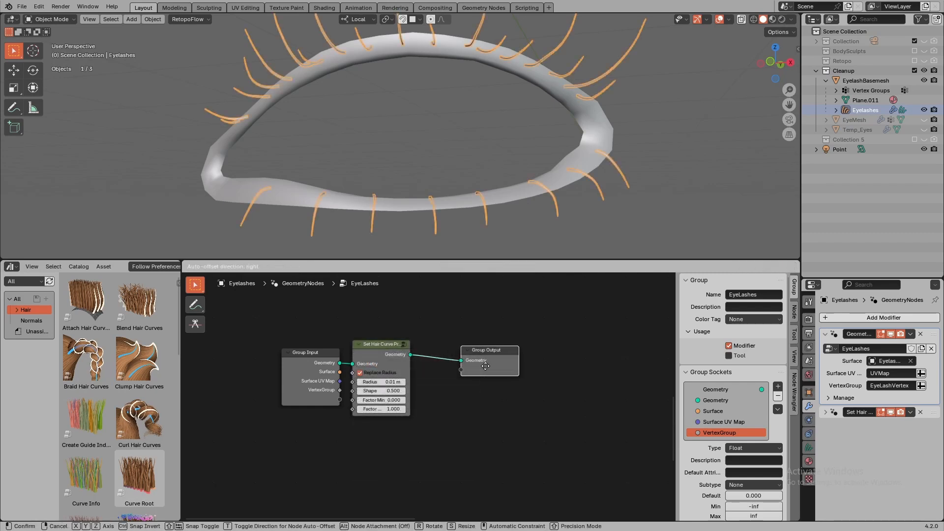
{"action": "left_click", "coordinate": [513, 365]}
{"action": "left_click", "coordinate": [375, 355]}
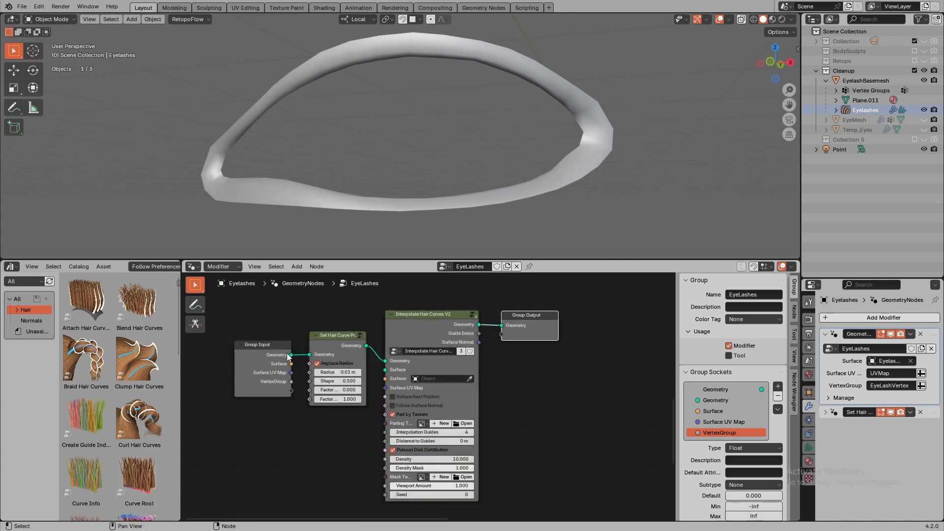
- Link the group's Surface, Surface UV Map and VertexGroup inputs to the interpolation node's Surface, Surface UV Map and Density Mask
{"action": "left_click_drag", "start_coordinate": [291, 364], "coordinate": [391, 382]}
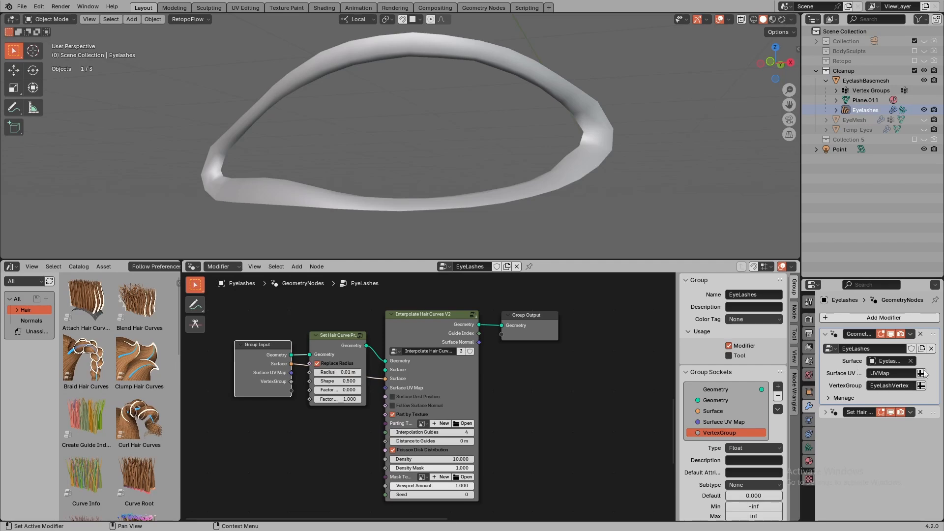
{"action": "left_click_drag", "start_coordinate": [291, 373], "coordinate": [391, 385]}
{"action": "left_click_drag", "start_coordinate": [291, 382], "coordinate": [347, 433]}
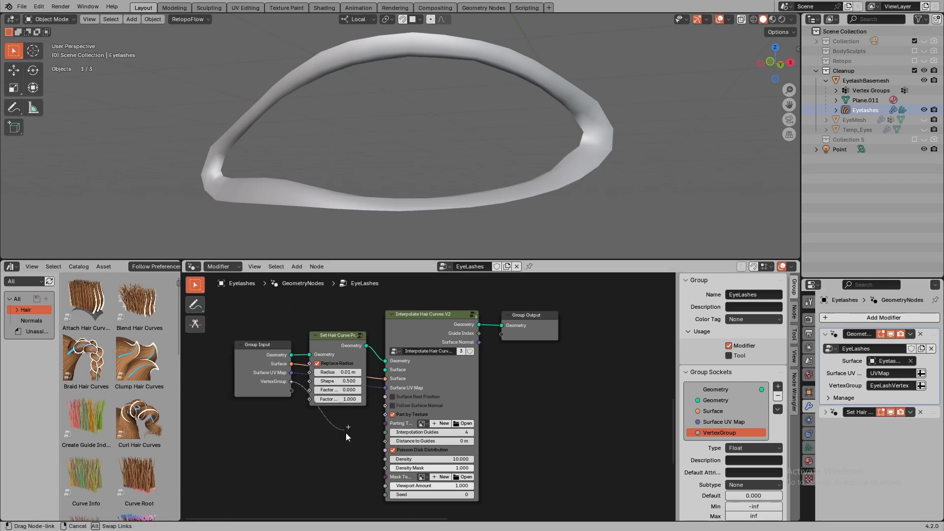
{"action": "left_click_drag", "start_coordinate": [366, 474], "coordinate": [385, 468]}
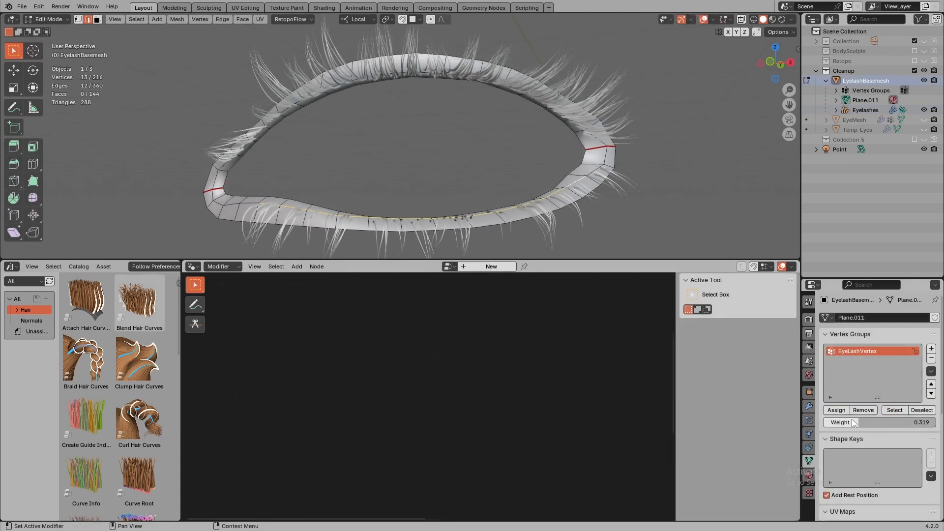
- Assign the selected lower-lid edge loop of the base mesh to the EyeLashVertex group with weight 1.000
{"action": "left_click_drag", "start_coordinate": [854, 423], "coordinate": [935, 428]}
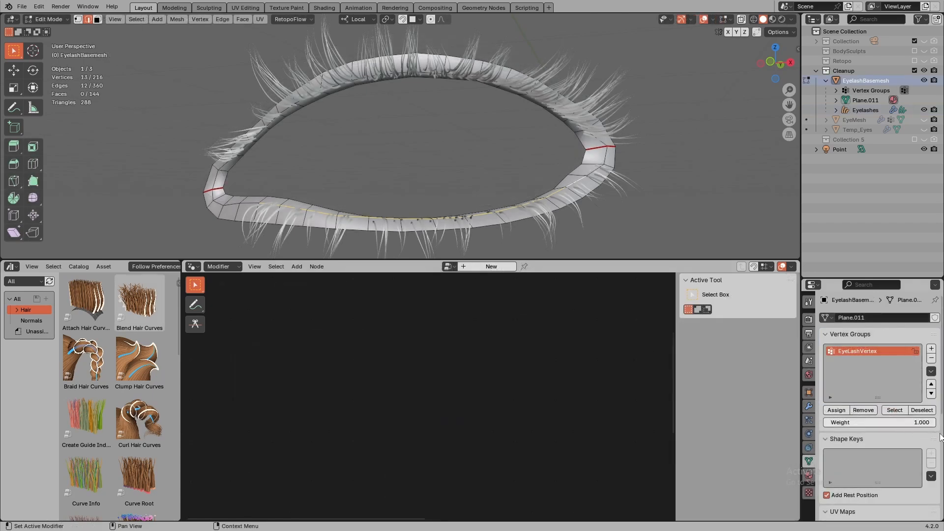
{"action": "left_click", "coordinate": [837, 410]}
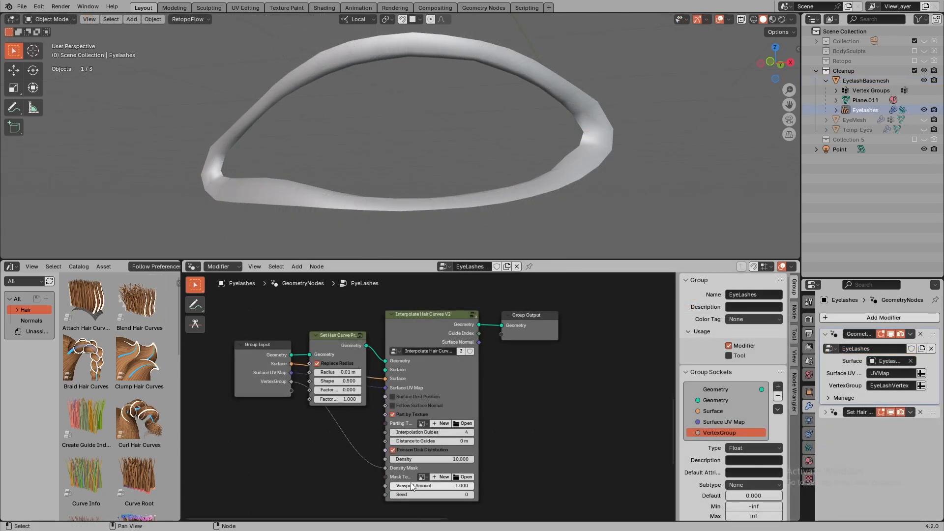
- Choose the EyelashMask image as the interpolation node's mask texture and set its density to 200000
{"action": "left_click", "coordinate": [422, 477]}
{"action": "left_click", "coordinate": [453, 422]}
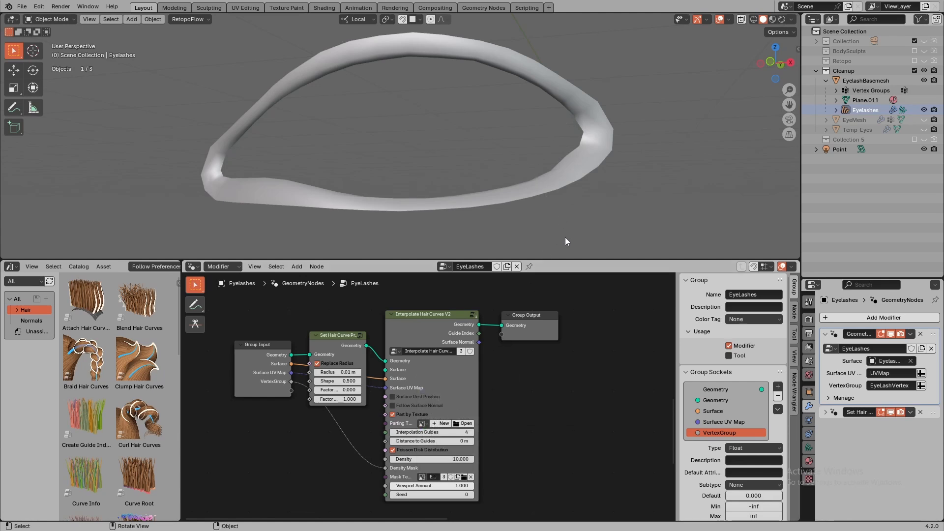
{"action": "left_click", "coordinate": [439, 458]}
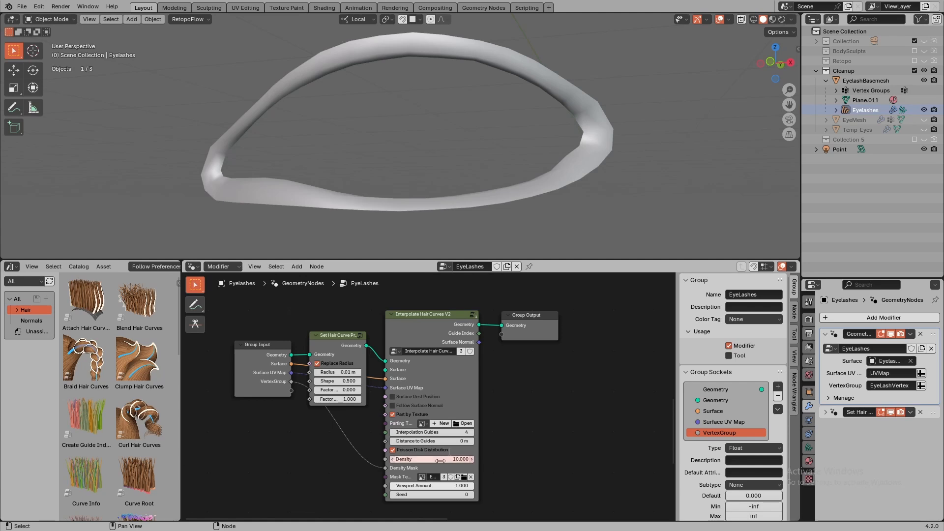
{"action": "type", "text": "200000"}
{"action": "key", "text": "Return"}
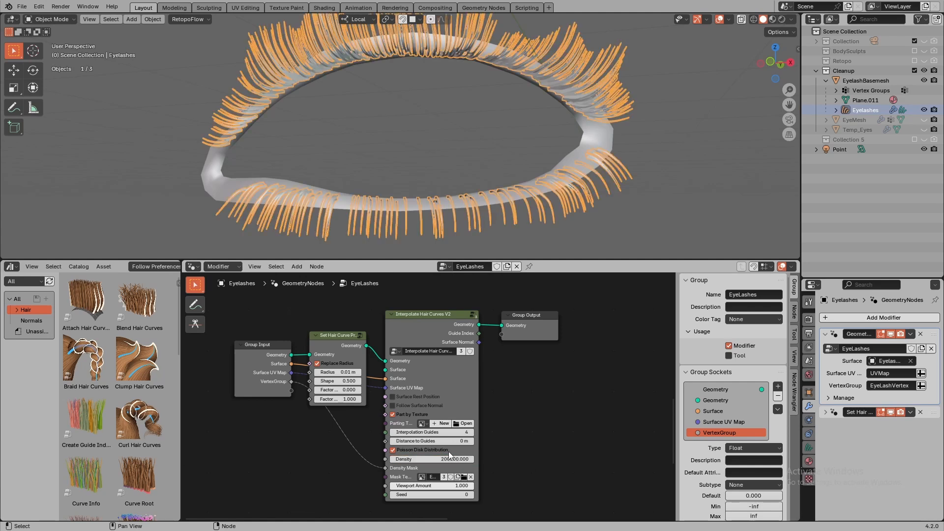
- Move the Group Output node farther from the Interpolate Hair Curves V2 node to make room for more nodes
{"action": "middle_click_drag", "start_coordinate": [441, 159], "coordinate": [428, 207], "text": "ctrl"}
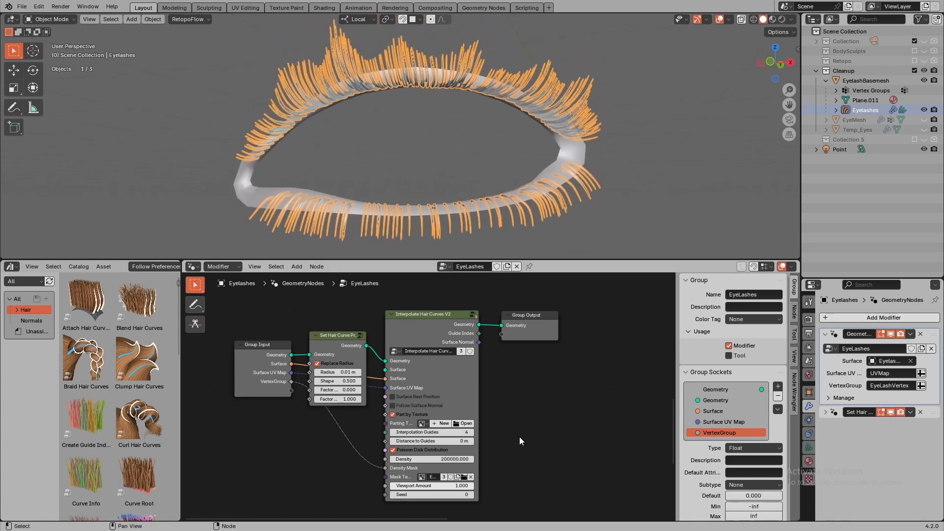
{"action": "scroll", "coordinate": [291, 453], "scroll_direction": "down", "scroll_amount": 2}
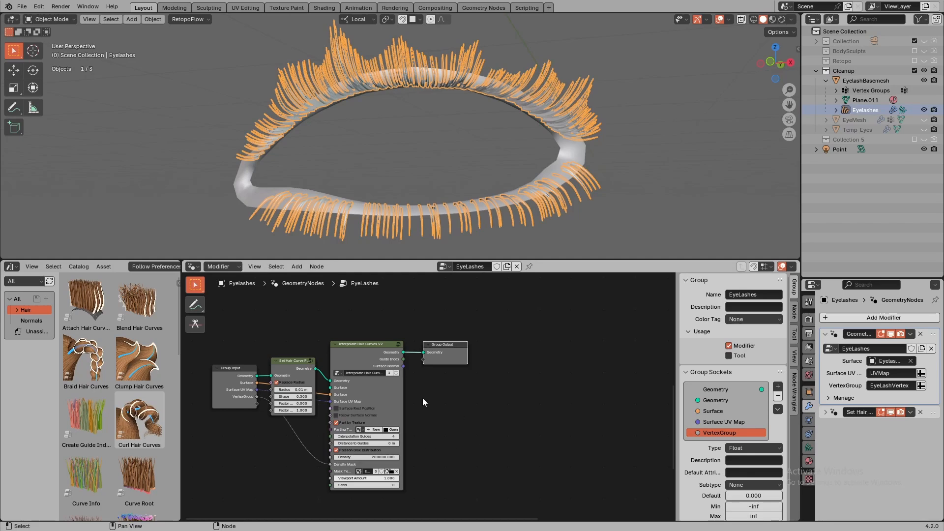
{"action": "left_click_drag", "start_coordinate": [443, 356], "coordinate": [530, 364]}
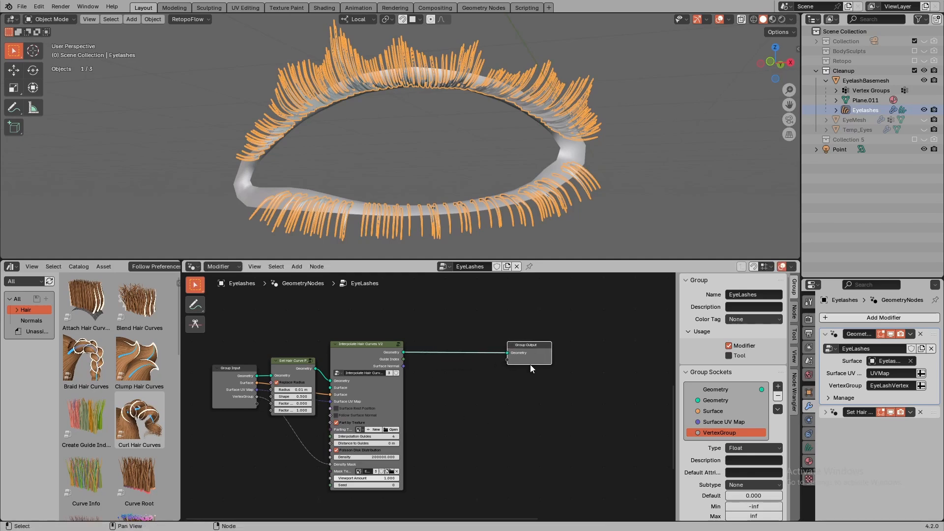
{"action": "left_click", "coordinate": [444, 406]}
{"action": "left_click_drag", "start_coordinate": [536, 360], "coordinate": [598, 360]}
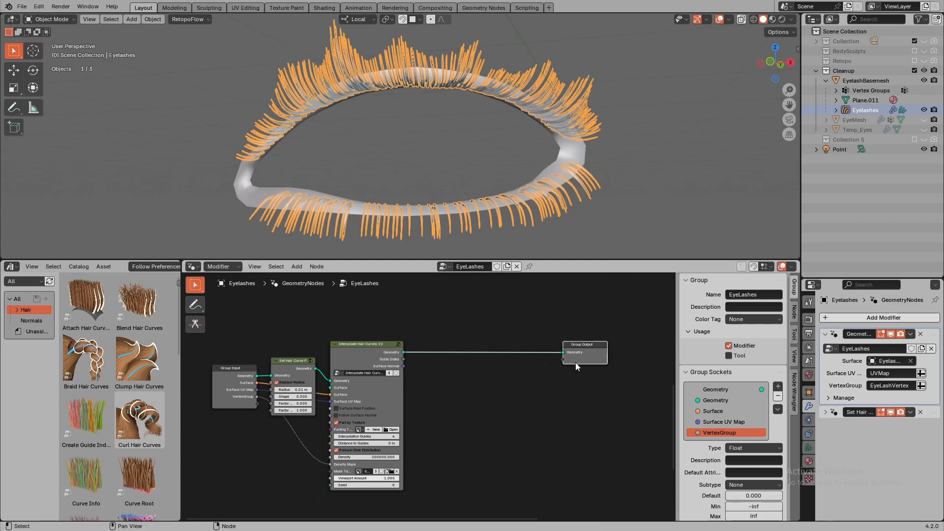
- Connect the Create Guide Index Map geometry to the Group Output and insert a Clump Hair Curves node between them
{"action": "left_click", "coordinate": [479, 404]}
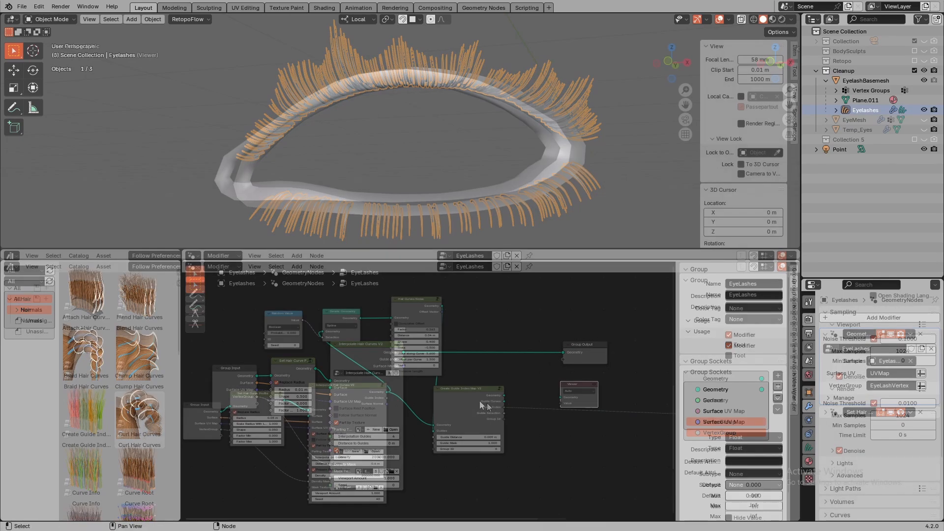
{"action": "left_click_drag", "start_coordinate": [505, 396], "coordinate": [561, 397]}
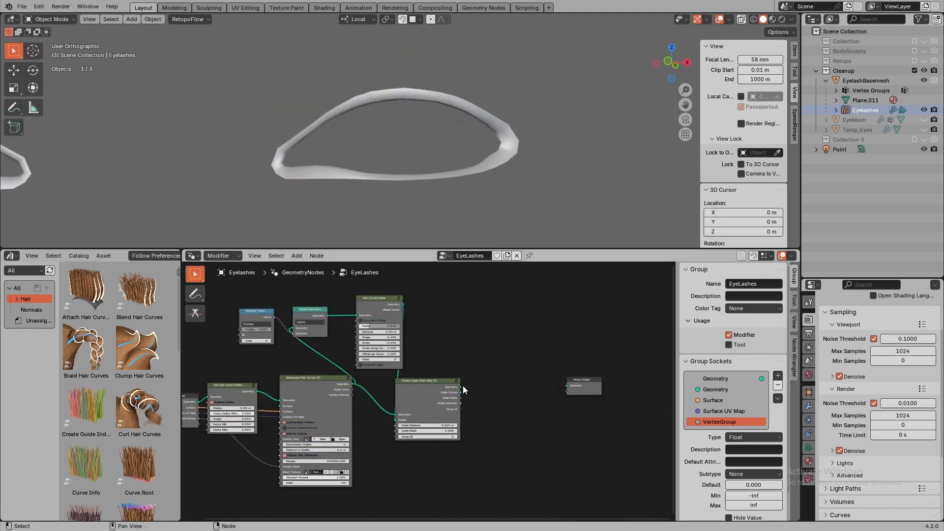
{"action": "left_click", "coordinate": [463, 386]}
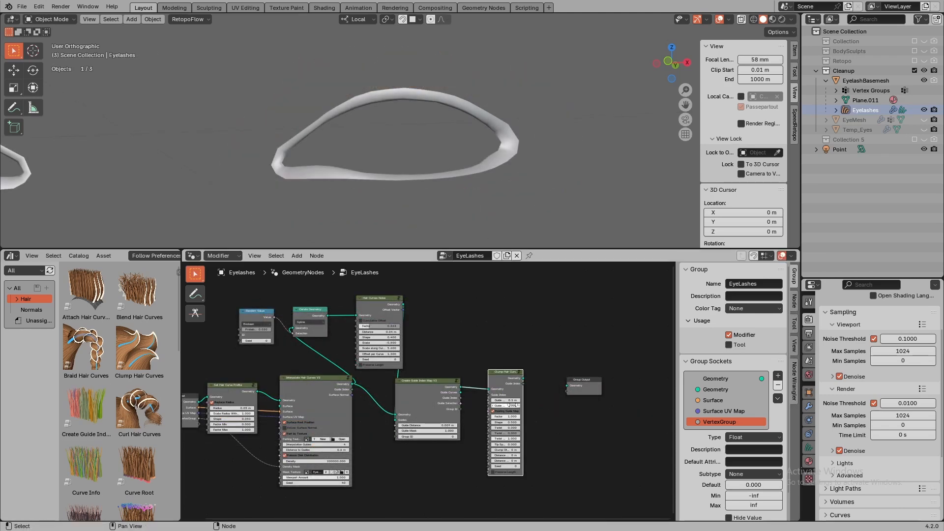
{"action": "left_click_drag", "start_coordinate": [522, 398], "coordinate": [568, 385]}
- Set the Tip Spread of the Clump Hair Curves node to 0.004
{"action": "key", "text": "KP_Decimal"}
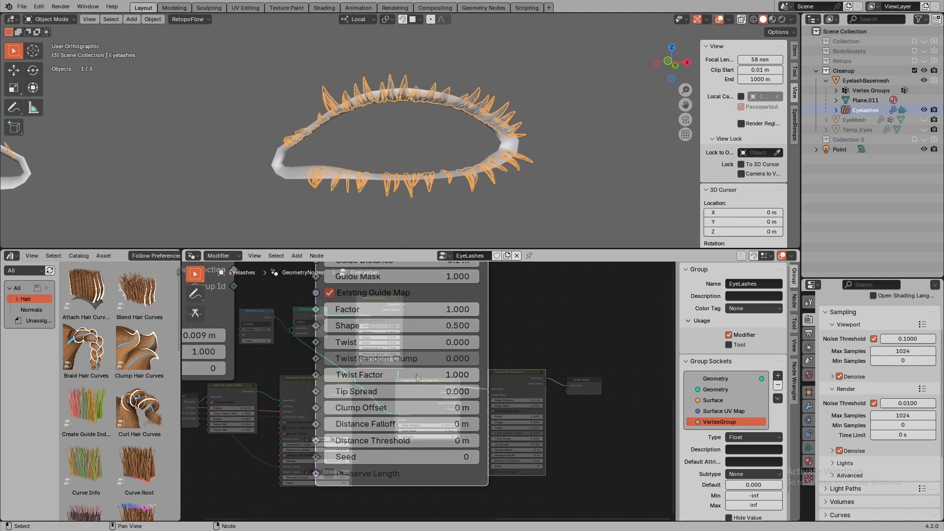
{"action": "double_click", "coordinate": [400, 390]}
{"action": "type", "text": "0.00"}
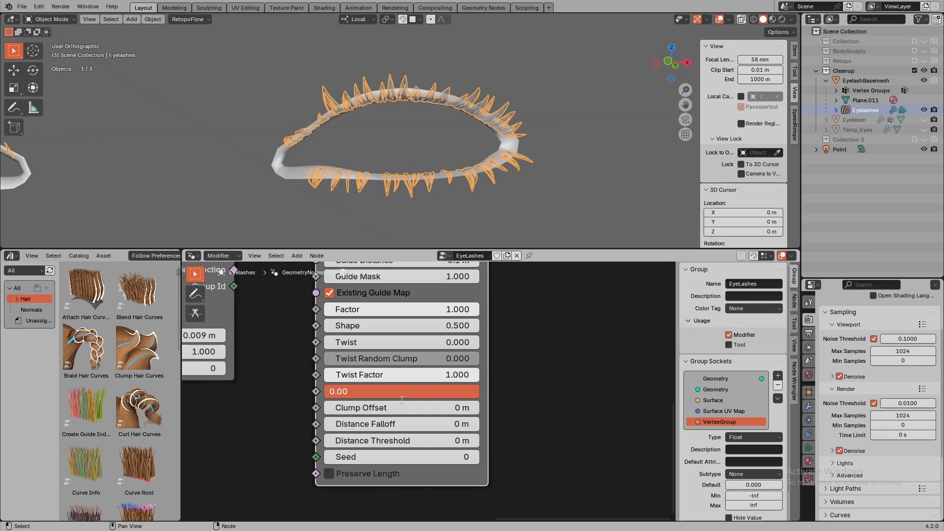
{"action": "type", "text": "4"}
{"action": "key", "text": "Return"}
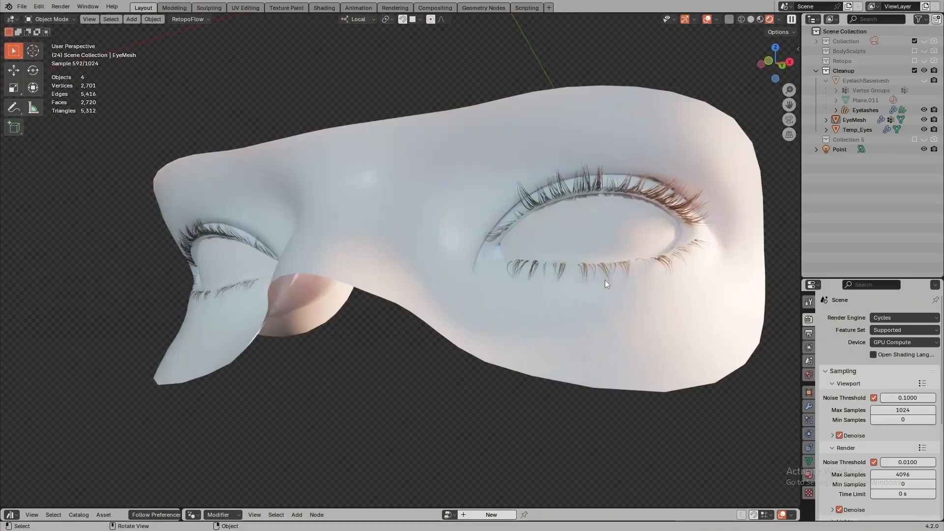
- Examine the rendered clumped eyelashes on the eye mesh up close, from an angle and from the front
{"action": "middle_click_drag", "start_coordinate": [605, 279], "coordinate": [463, 271]}
{"action": "scroll", "coordinate": [507, 277], "scroll_direction": "up", "scroll_amount": 3}
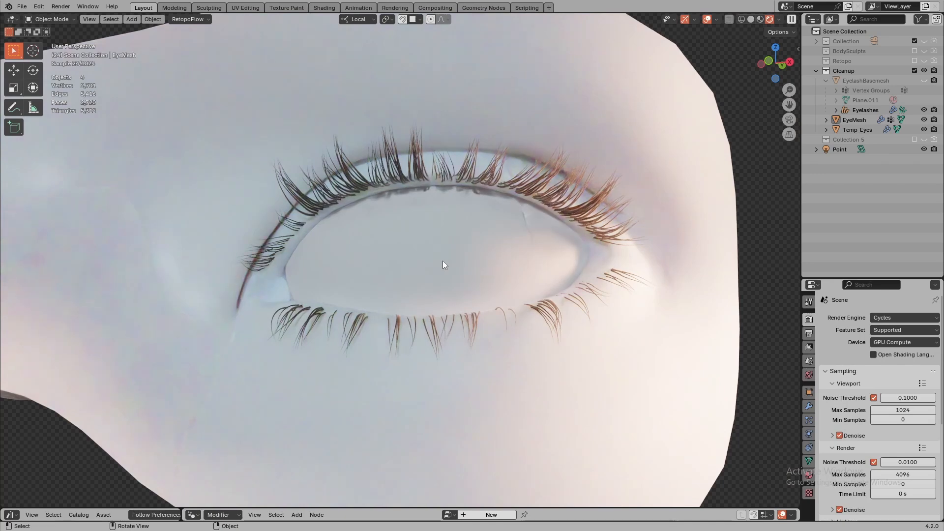
{"action": "middle_click_drag", "start_coordinate": [435, 258], "coordinate": [495, 286], "text": "alt"}
{"action": "scroll", "coordinate": [494, 285], "scroll_direction": "down", "scroll_amount": 1}
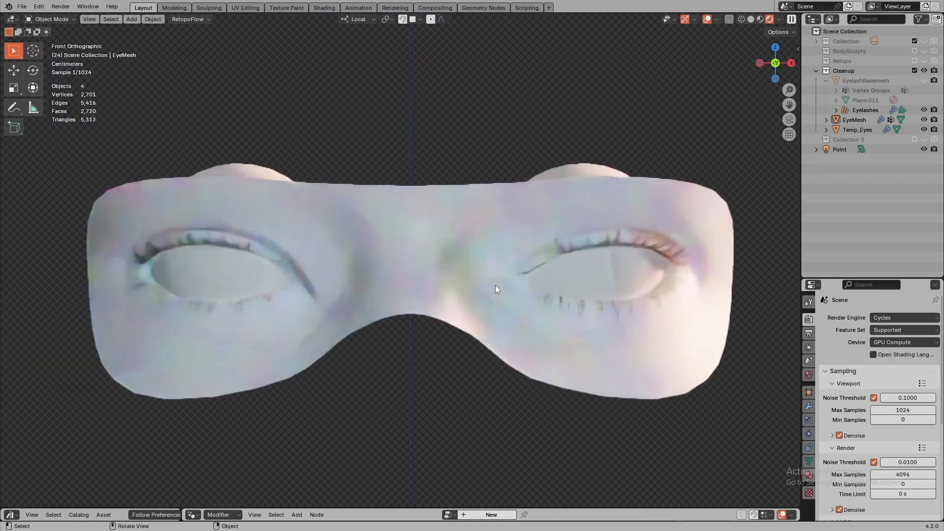